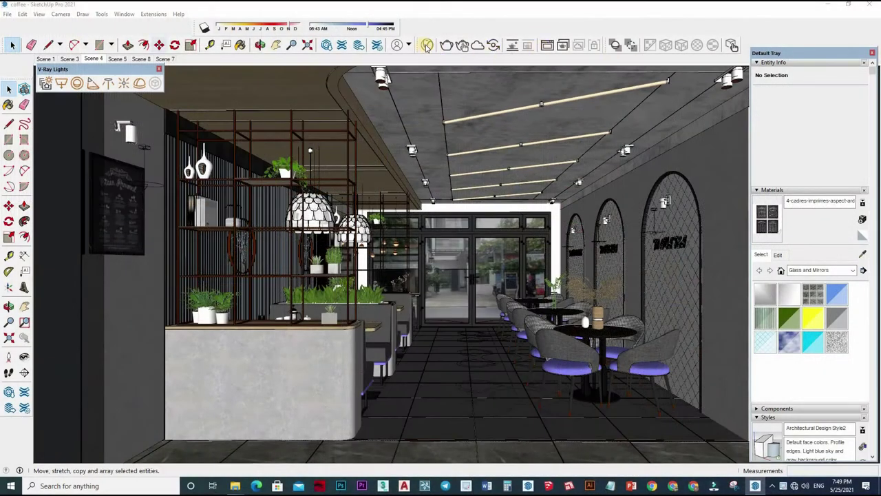
Check the V-Ray render settings, then start an interactive test render of the coffee shop view.
left_click(428, 45)
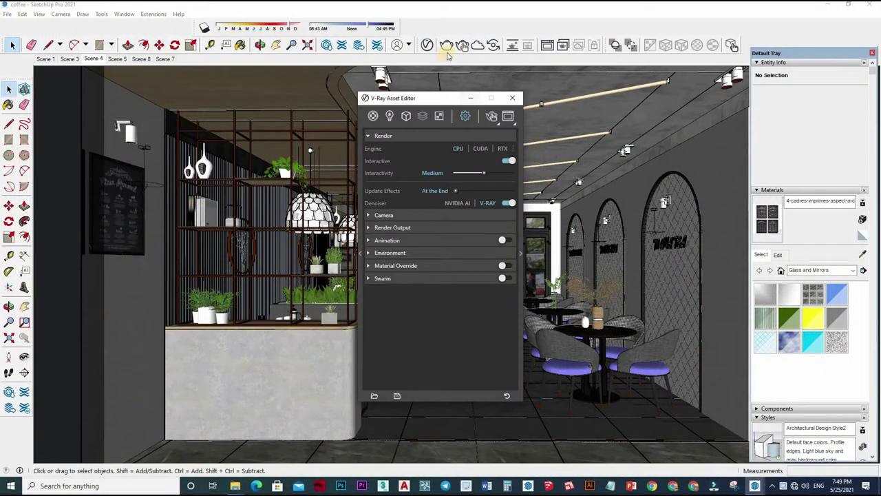
left_click(461, 46)
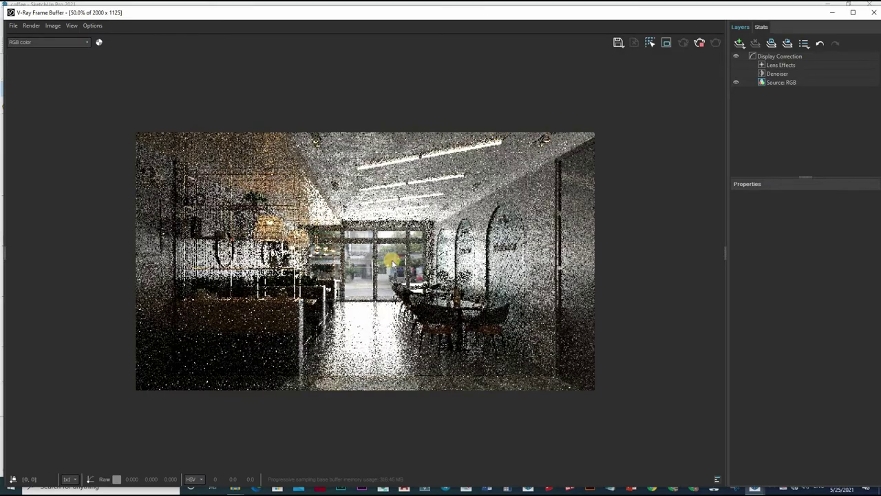
Zoom the noisy render to 100% around the doorway, pan across it, and zoom back to 50%.
double_click(384, 284)
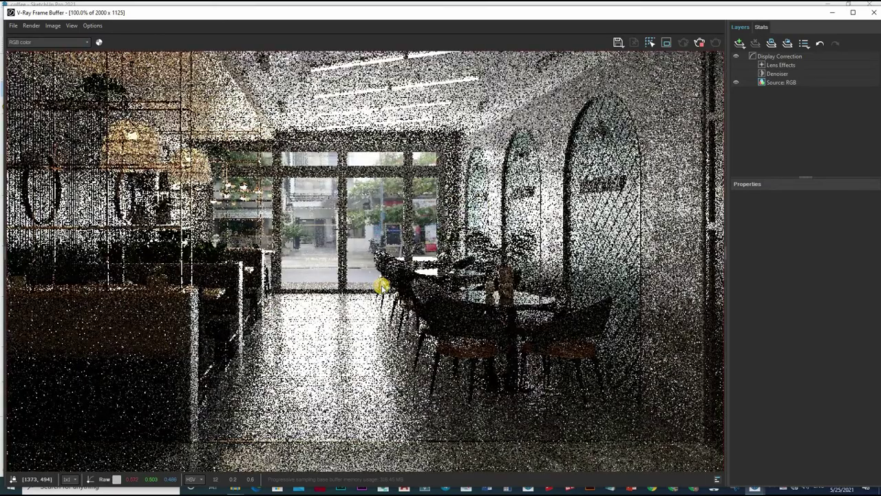
mouse_move(382, 285)
middle_mouse_down()
mouse_move(303, 374)
mouse_move(309, 350)
mouse_move(333, 344)
mouse_move(622, 332)
middle_mouse_up()
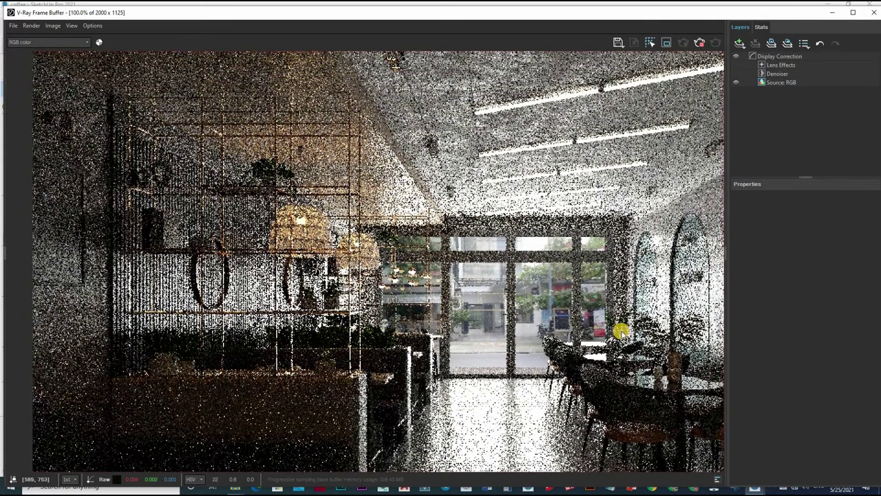
double_click(622, 331)
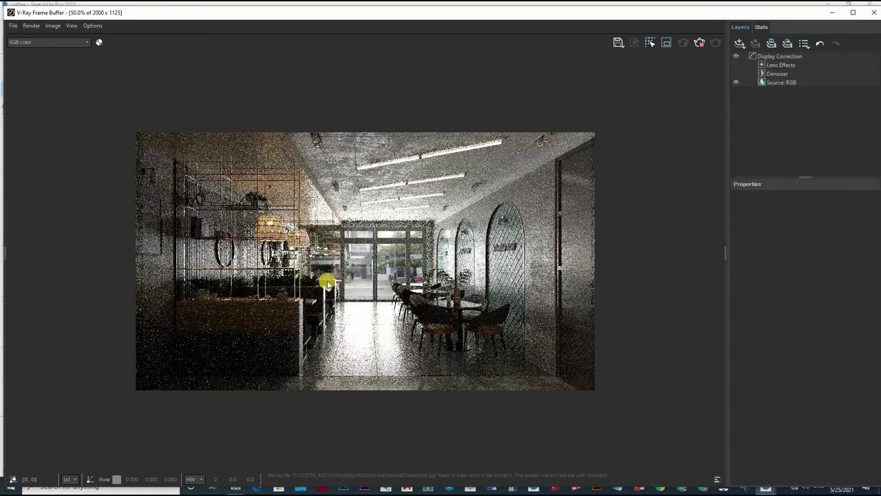
scroll(407, 303, "up", 1)
scroll(429, 269, "up", 1)
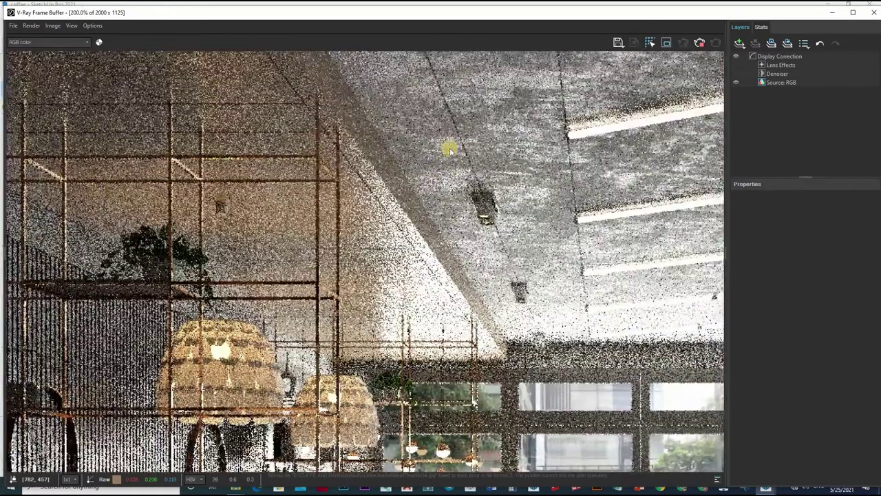
scroll(451, 194, "down", 1)
middle_click_drag(572, 166, 503, 112)
scroll(672, 42, "down", 1)
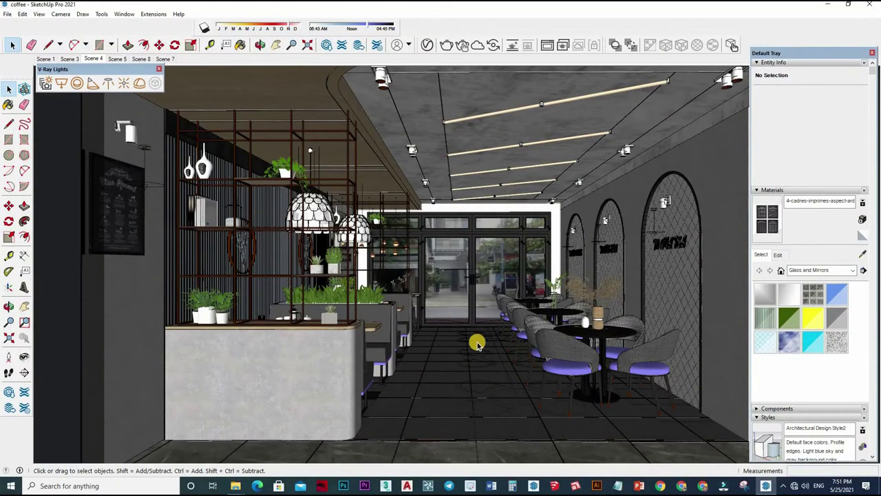
Orbit into the seating area and set the 12121 material's reflection glossiness to 0.85.
scroll(494, 288, "up", 3)
mouse_move(438, 386)
middle_mouse_down()
mouse_move(488, 335)
mouse_move(393, 368)
mouse_move(531, 283)
mouse_move(466, 309)
mouse_move(559, 303)
mouse_move(535, 305)
mouse_move(516, 289)
middle_mouse_up()
scroll(531, 283, "up", 3)
scroll(517, 285, "up", 2)
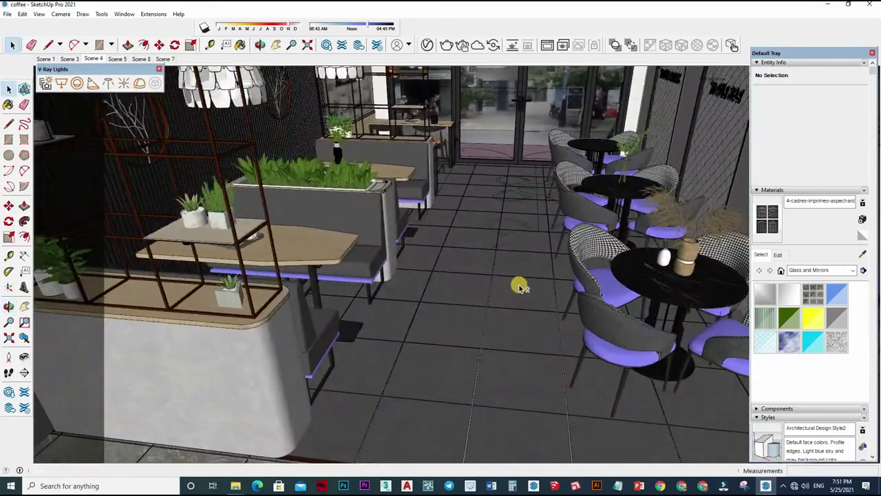
scroll(517, 285, "up", 2)
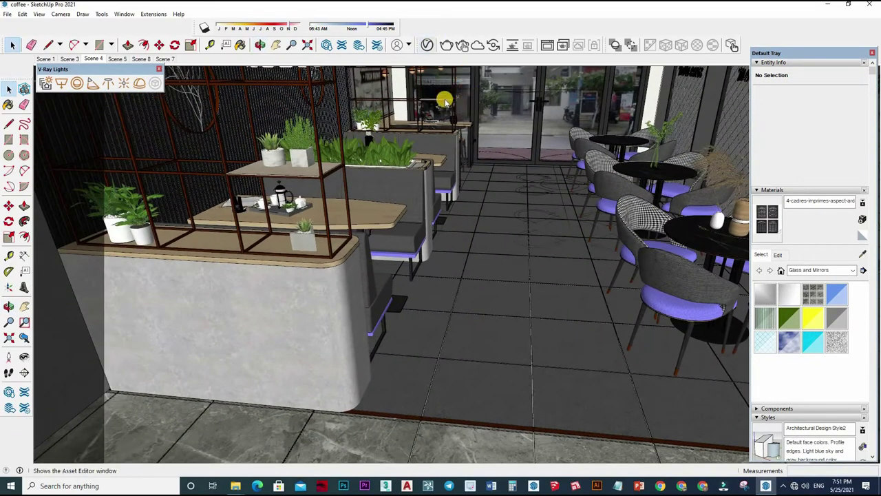
left_click(427, 45)
left_click_drag(427, 98, 506, 89)
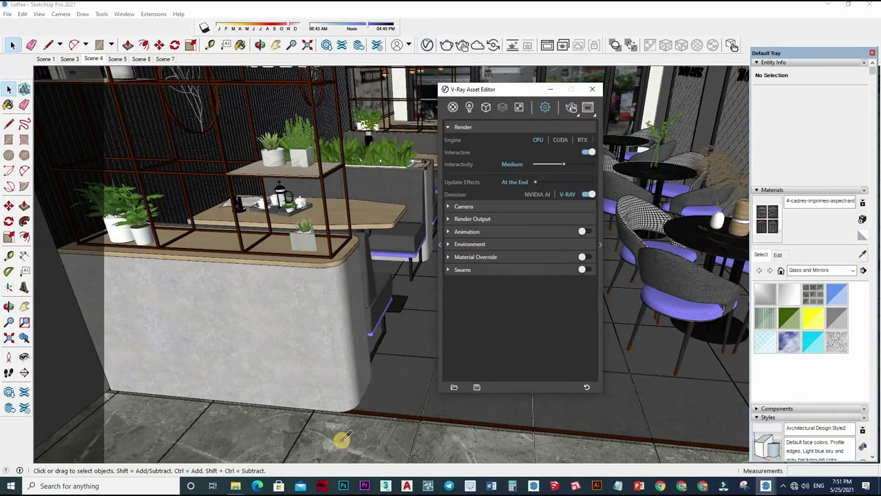
left_click(600, 246)
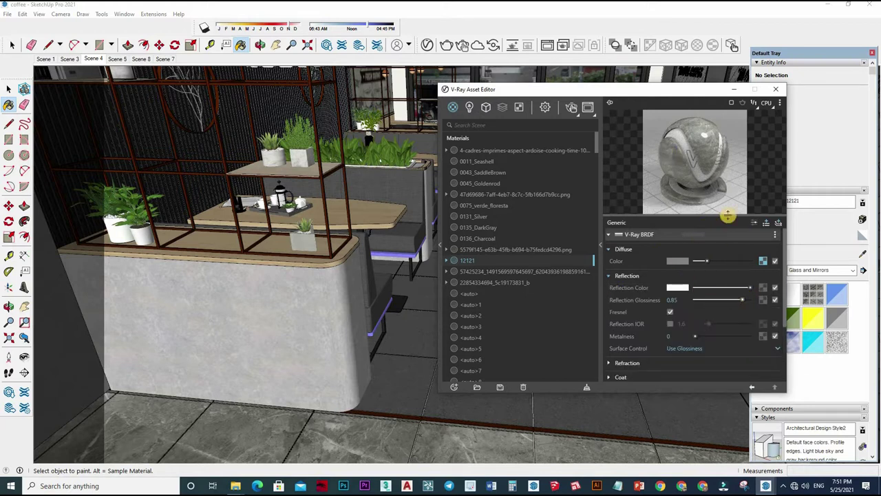
left_click(743, 296)
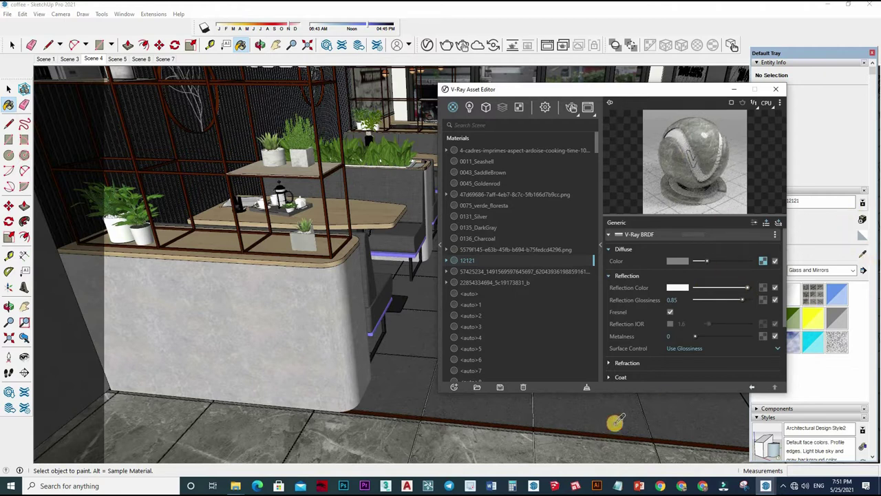
Alt-sample the floor's Material9 into the Asset Editor.
key("alt")
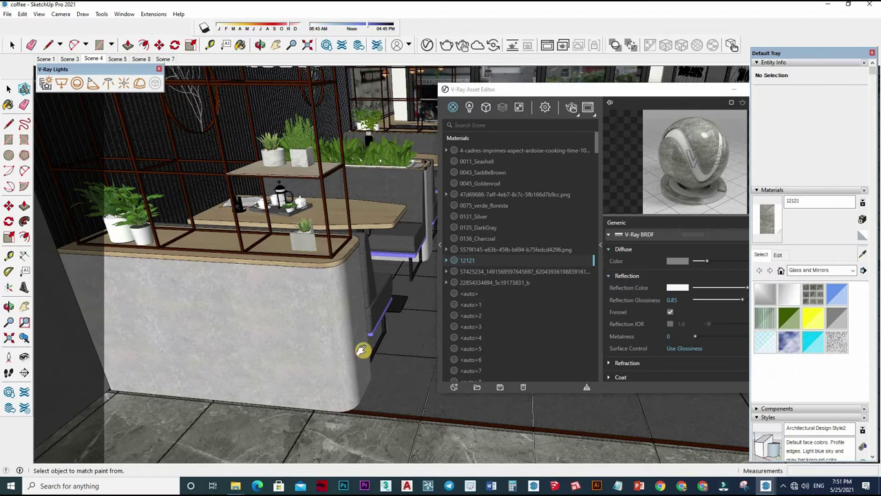
middle_click_drag(371, 342, 660, 360)
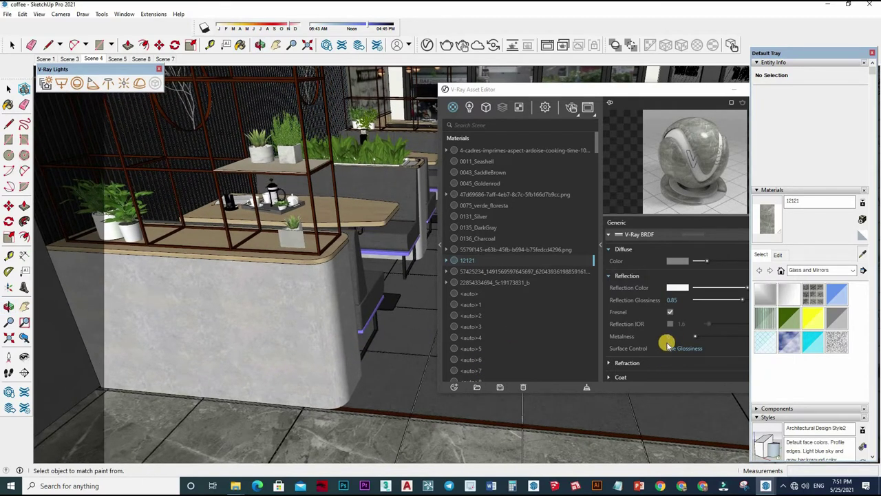
scroll(647, 317, "down", 3)
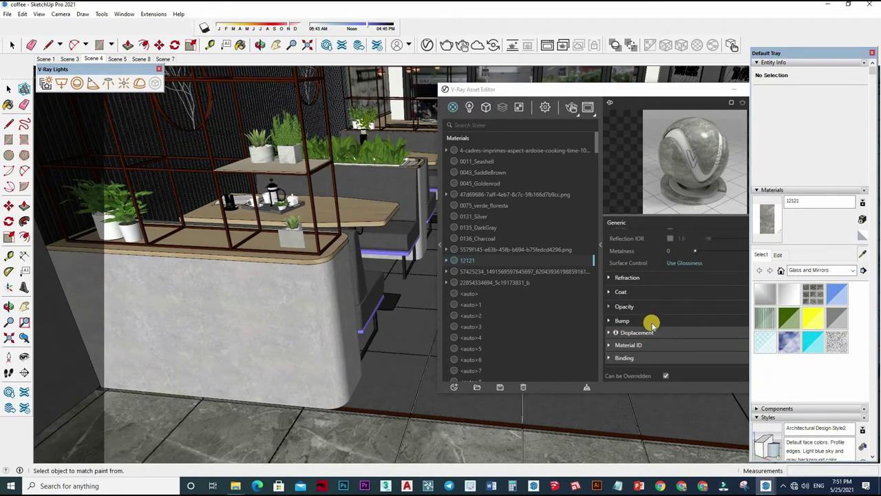
left_click(336, 342, "alt")
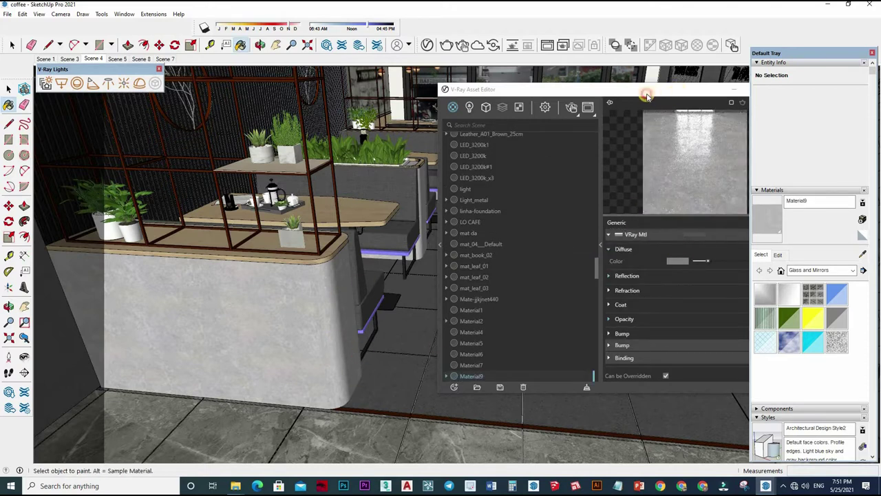
Move the Asset Editor window up and left beside the model, keeping the docked panels in place.
left_click_drag(655, 82, 599, 75)
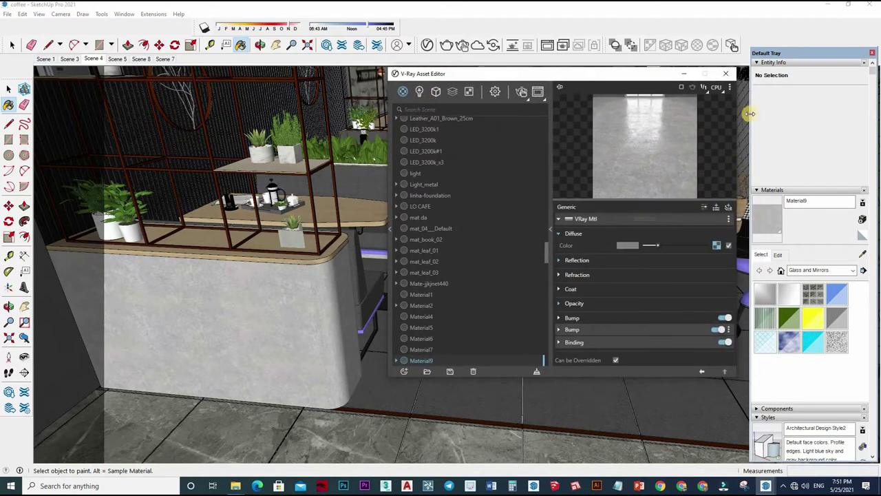
left_click(826, 40)
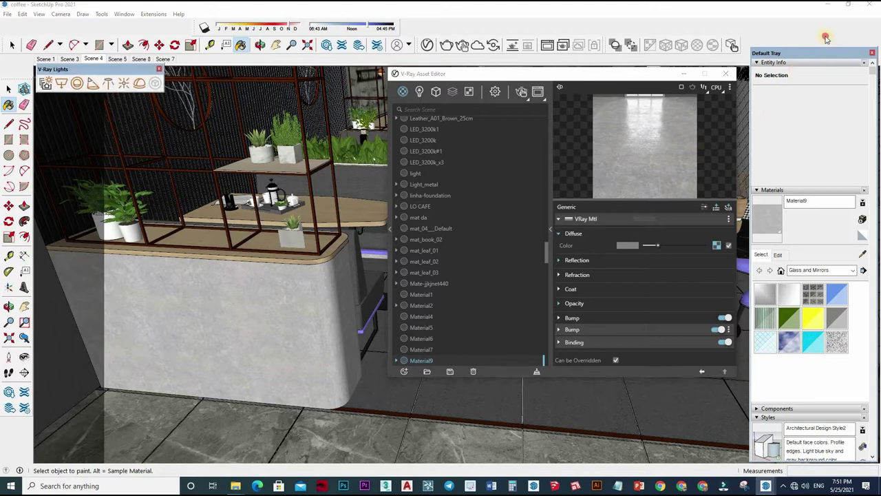
left_click_drag(813, 53, 818, 61)
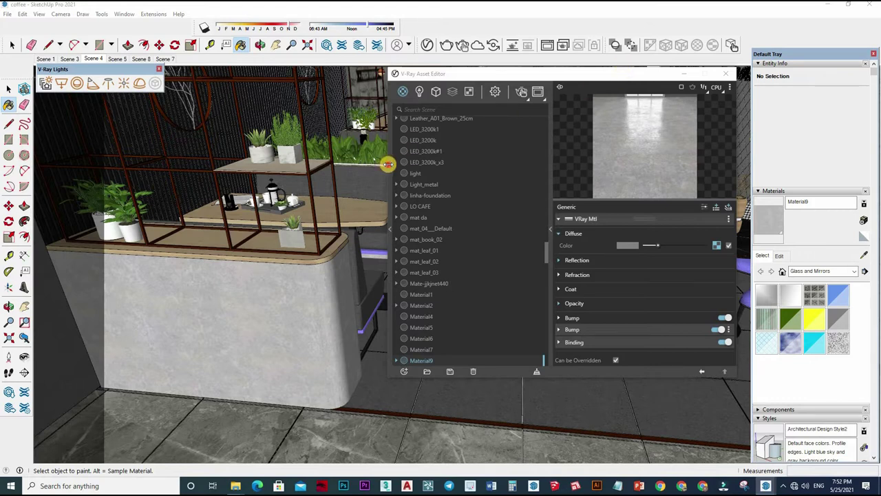
left_click(716, 165)
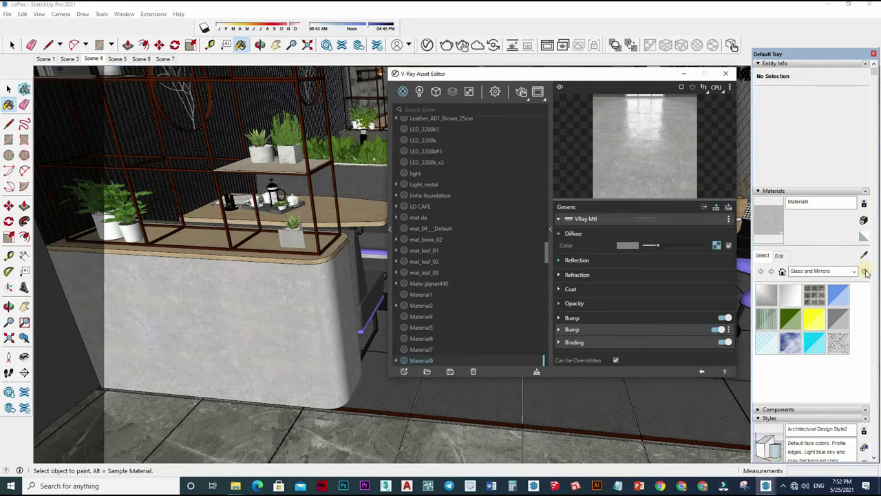
left_click(327, 329)
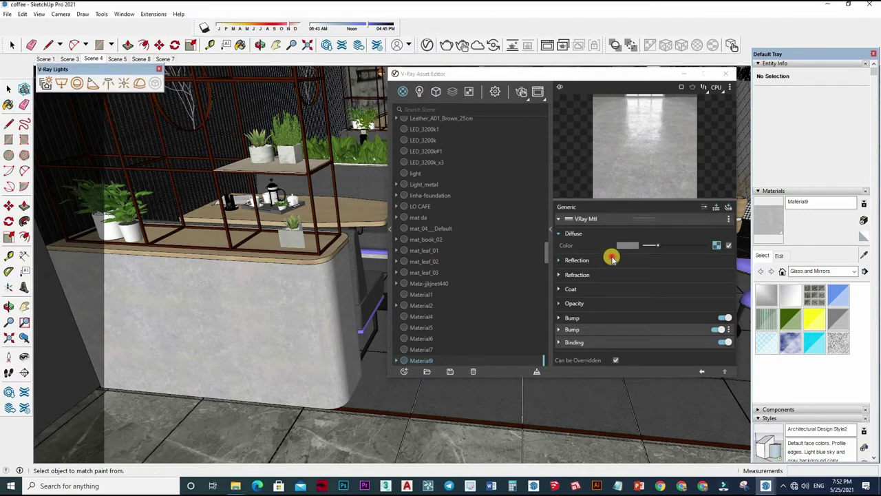
Review Material9's reflection and refraction settings, then orbit toward the benches.
left_click(663, 279)
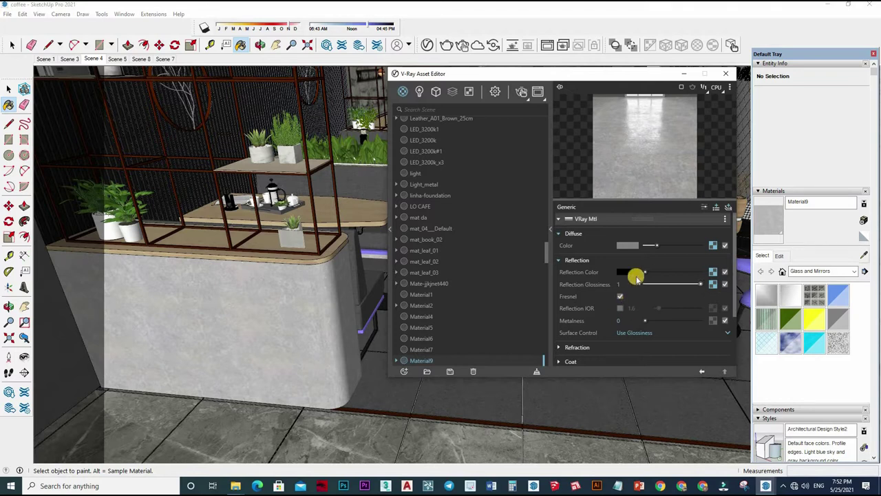
scroll(629, 296, "down", 3)
left_click(659, 274)
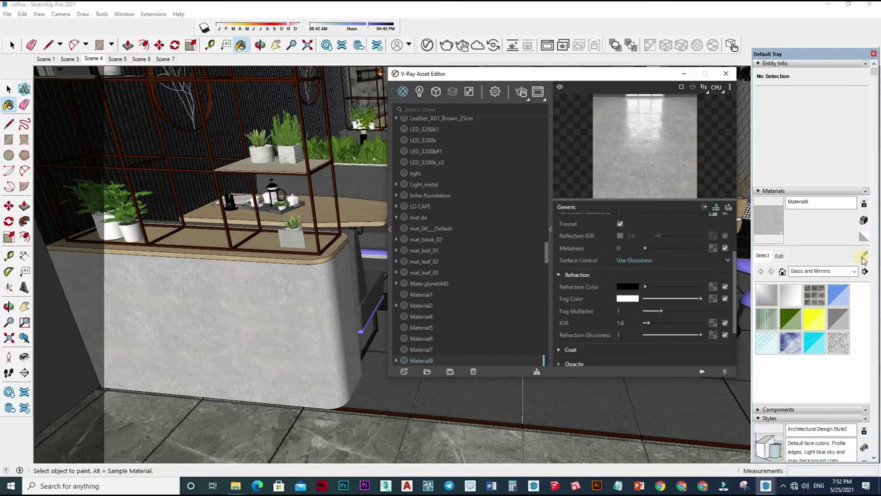
left_click(578, 274)
middle_click_drag(309, 376, 632, 217)
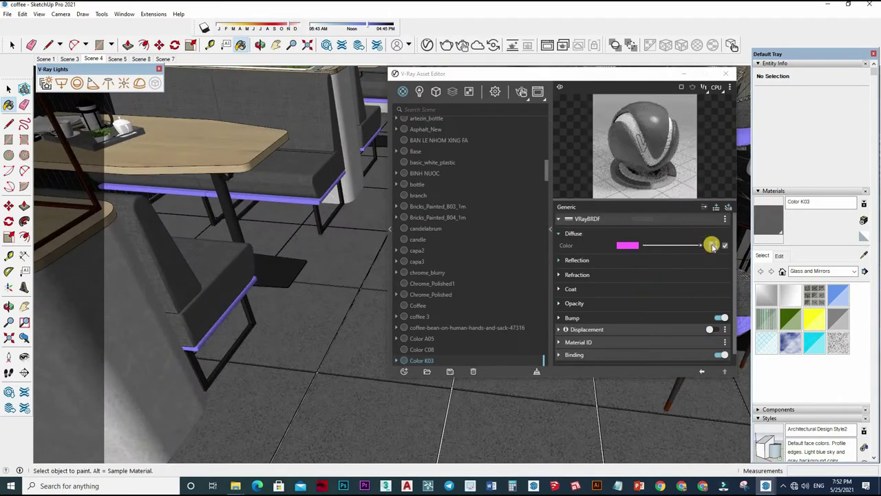
Raise the Color K03 material's reflection glossiness from 0.75 to 0.8.
right_click(696, 255)
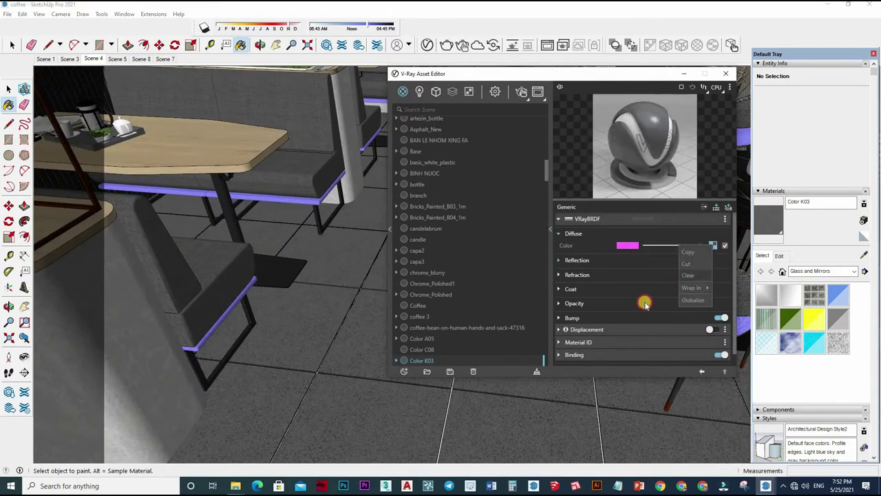
left_click(644, 276)
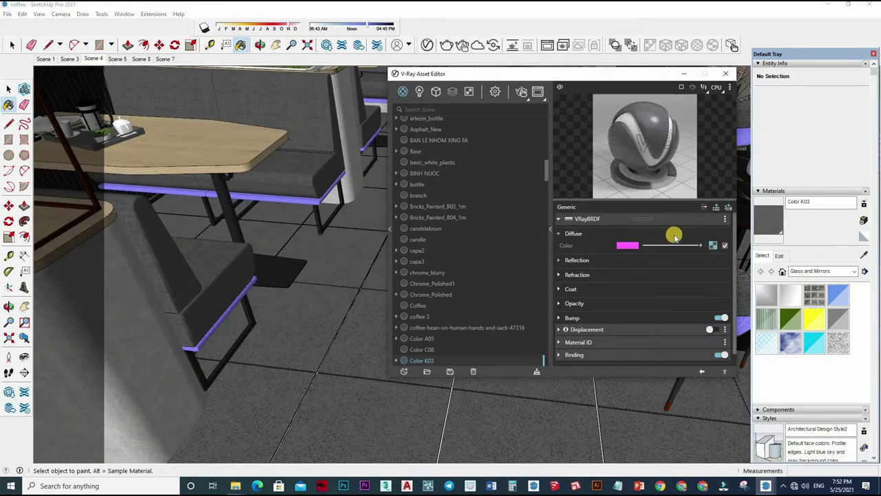
left_click(674, 259)
scroll(687, 237, "down", 1)
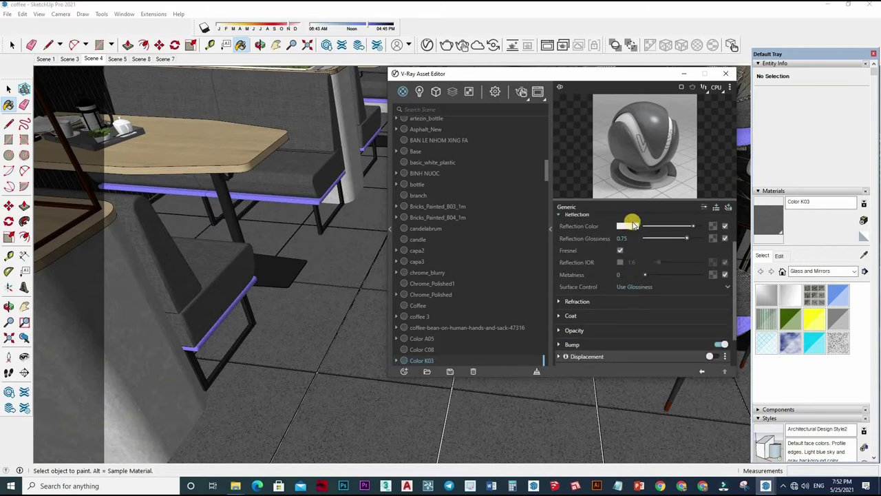
left_click_drag(687, 238, 689, 238)
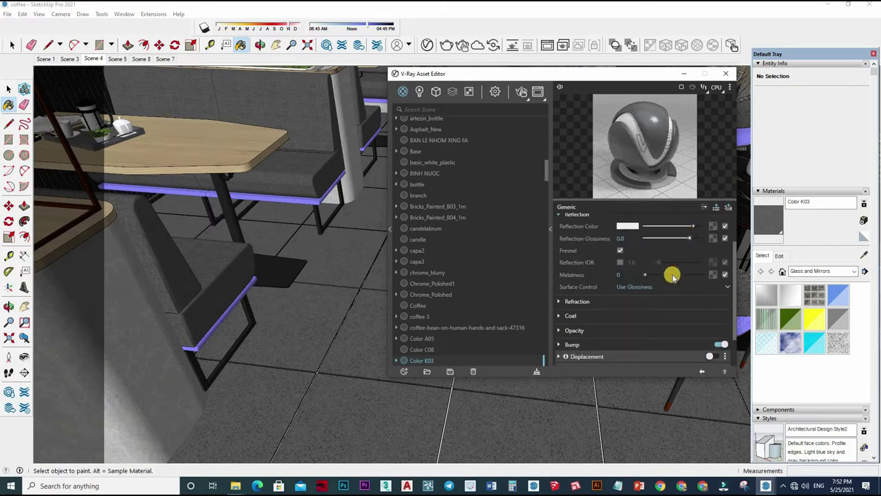
Review Color K03's refraction and bump settings, then orbit around the seating.
left_click(642, 304)
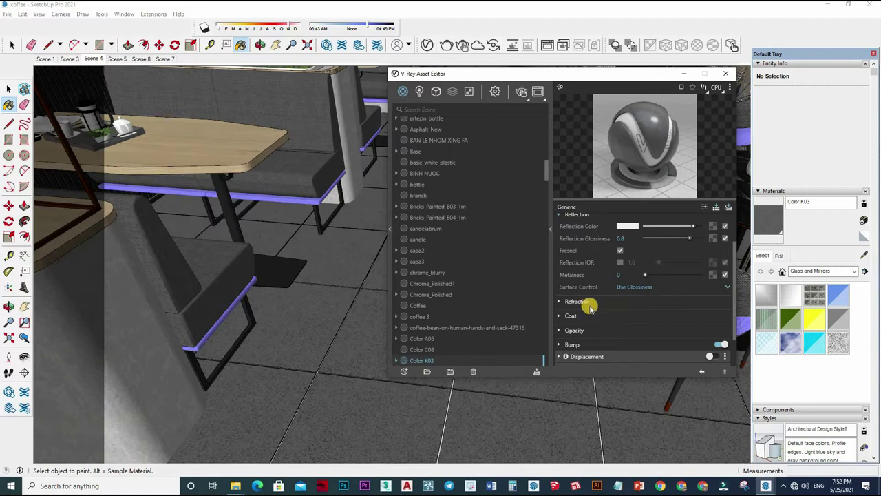
left_click(590, 305)
scroll(697, 327, "down", 3)
left_click(697, 305)
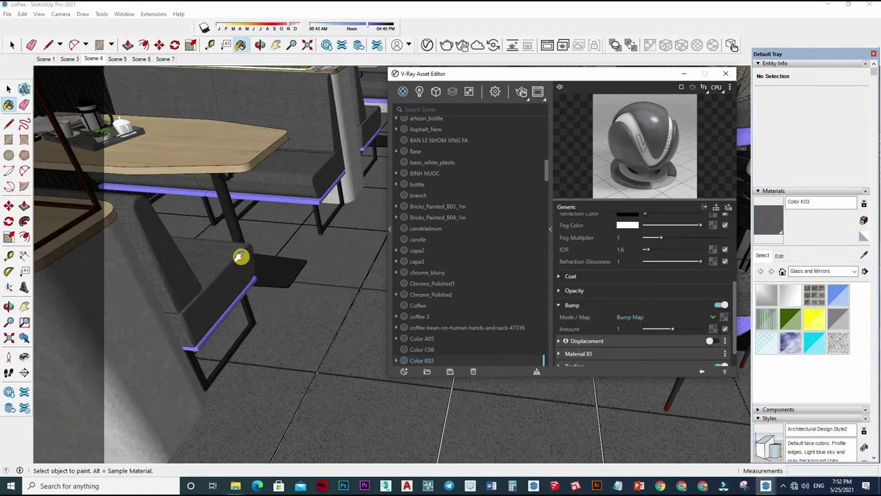
mouse_move(242, 252)
middle_mouse_down()
mouse_move(127, 217)
mouse_move(349, 256)
mouse_move(311, 287)
mouse_move(557, 237)
middle_mouse_up()
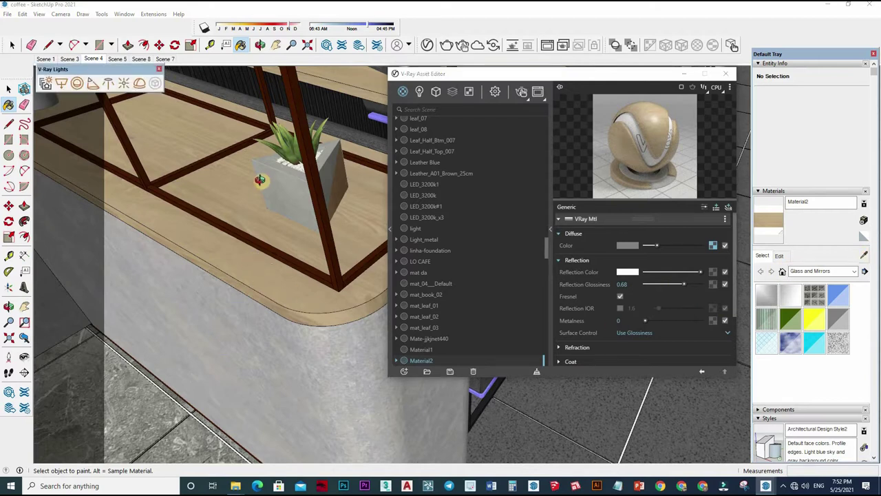
Sample Gold_10k at the plant box and show its reflection: glossiness 0.98, IOR 35.
middle_click_drag(295, 287, 298, 258)
left_click(297, 257, "alt")
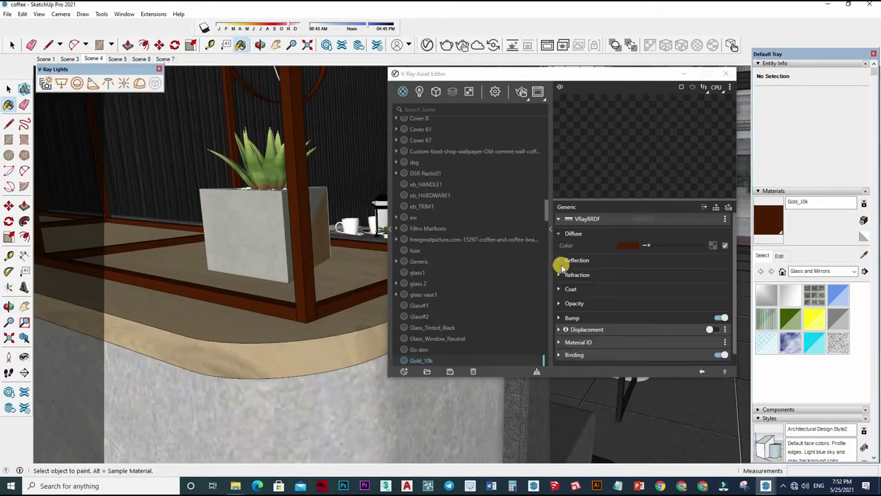
left_click(577, 260)
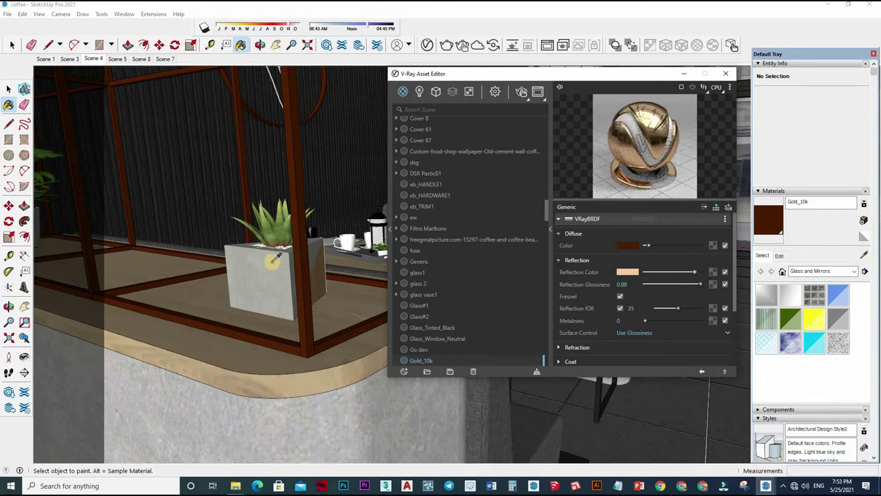
scroll(309, 282, "down", 2, "alt")
Sample the counter edge's Material18 and orbit toward the café table and wall.
left_click(210, 285, "alt")
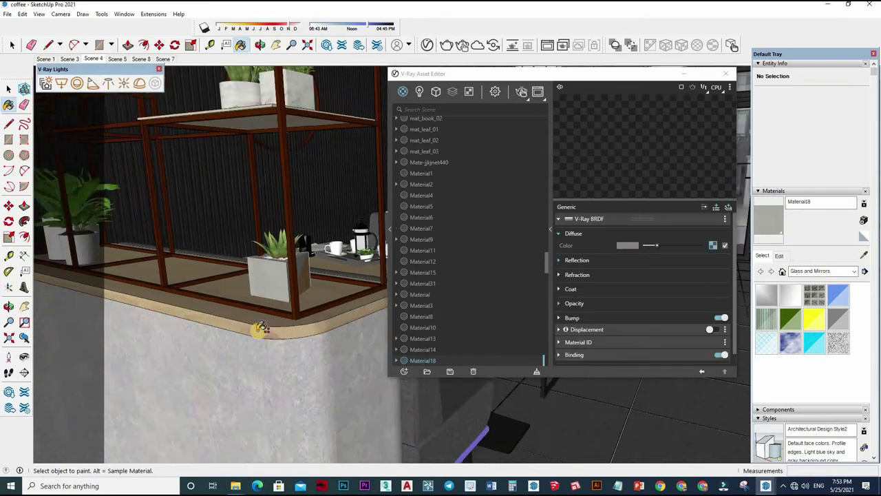
middle_click_drag(210, 285, 327, 71)
scroll(217, 285, "up", 5)
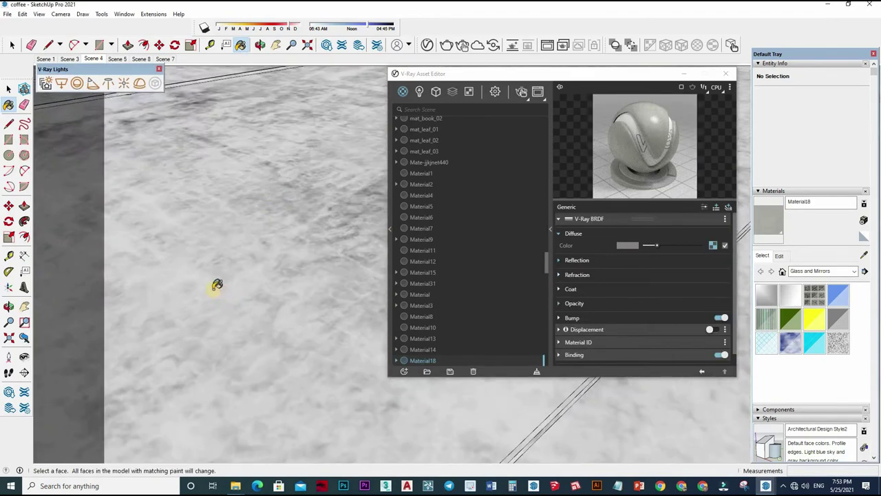
middle_click_drag(216, 285, 326, 79)
scroll(290, 198, "down", 3)
Orbit back to the bench base and sample the black chair frame's Material10.
mouse_move(290, 197)
middle_mouse_down()
mouse_move(252, 315)
mouse_move(289, 310)
mouse_move(211, 324)
mouse_move(455, 232)
mouse_move(809, 244)
middle_mouse_up()
scroll(303, 304, "up", 2)
scroll(232, 340, "up", 3)
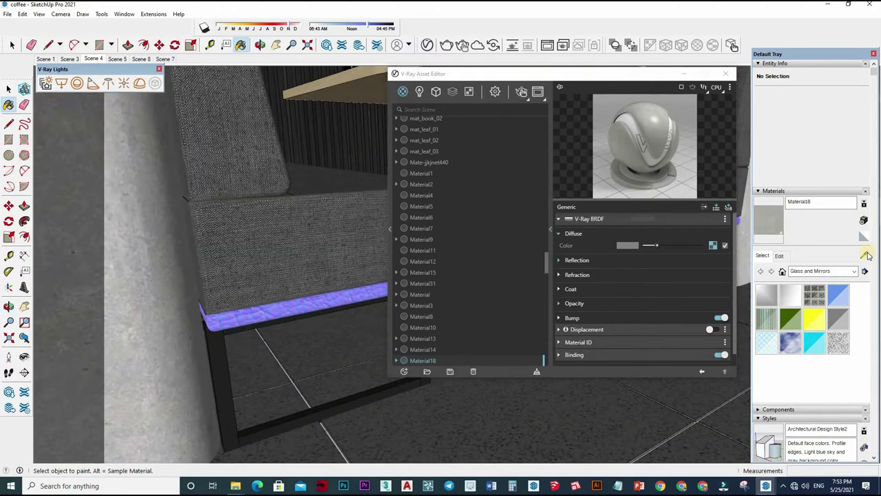
left_click(609, 257, "alt")
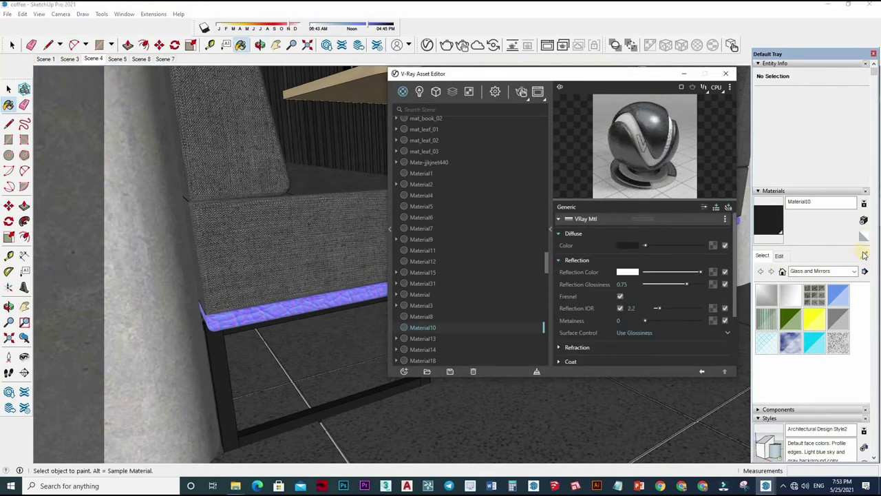
Raise Material10's reflection glossiness to 0.8, then review the purple strip's Leather_A01_Brown_25cm reflection.
left_click(256, 310)
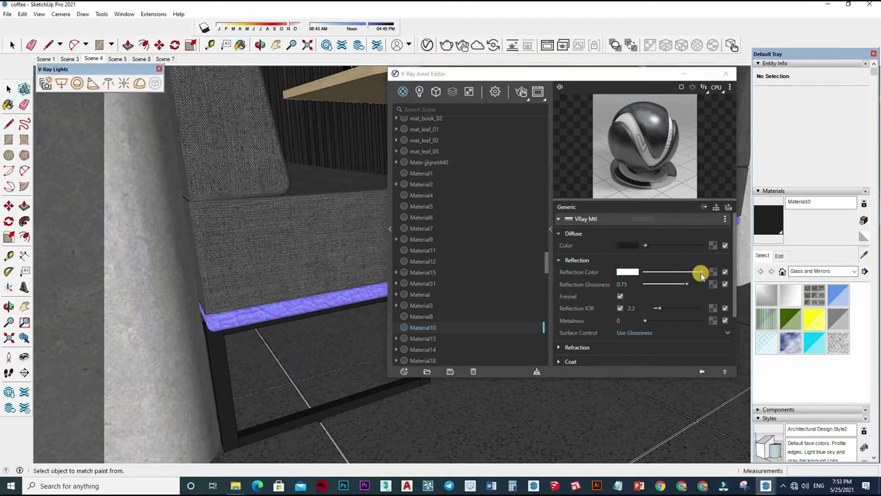
left_click(673, 286)
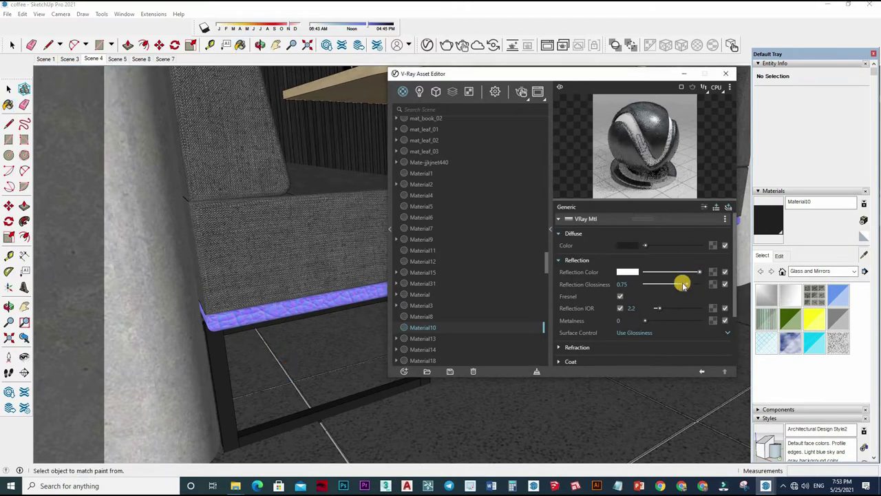
left_click(272, 333)
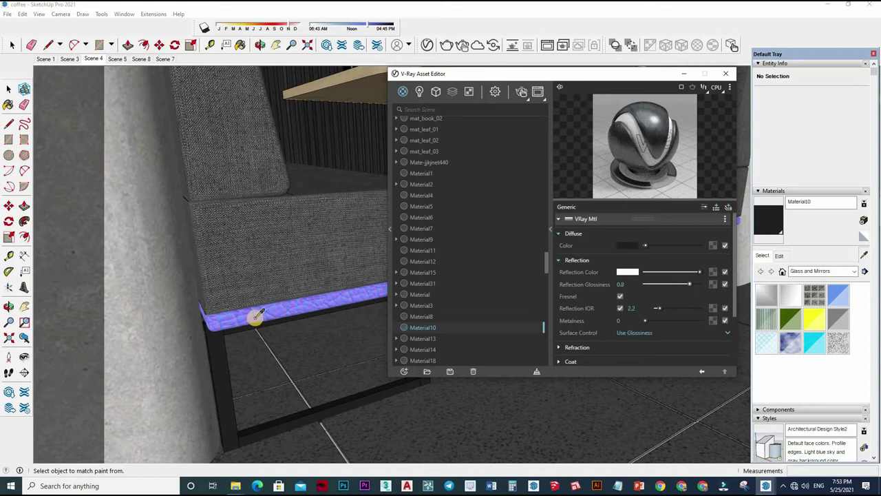
left_click(255, 315, "alt")
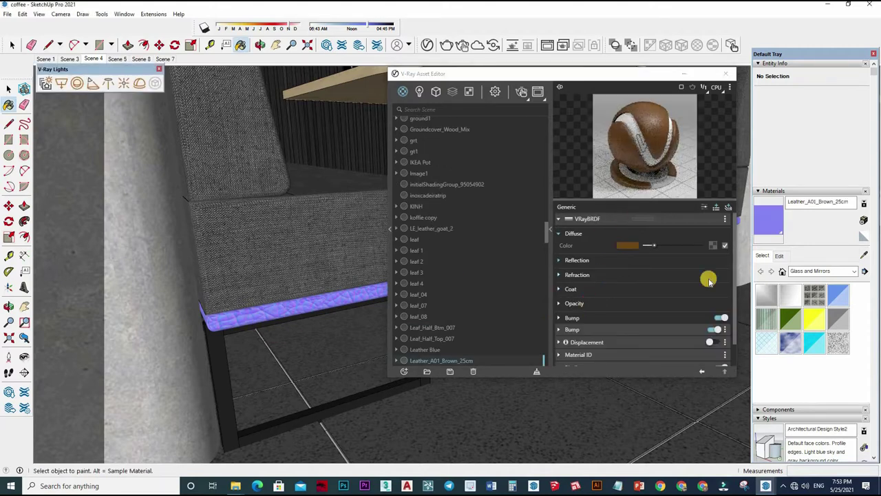
left_click(709, 281)
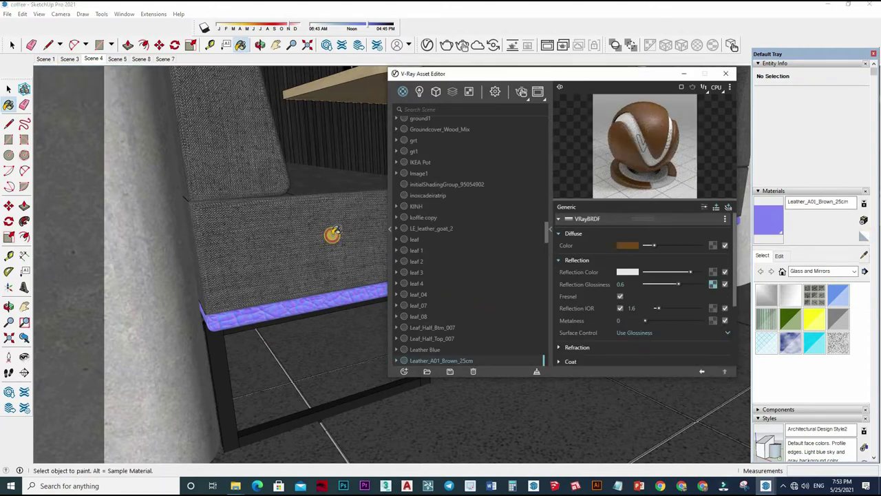
Sample the sofa fabric material and review its reflection settings.
left_click(256, 287, "alt")
middle_click_drag(647, 262, 642, 273)
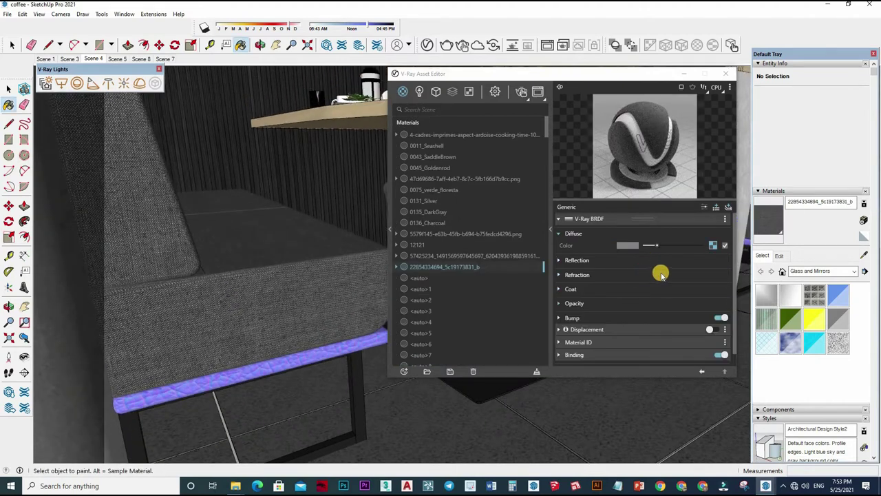
left_click(642, 263)
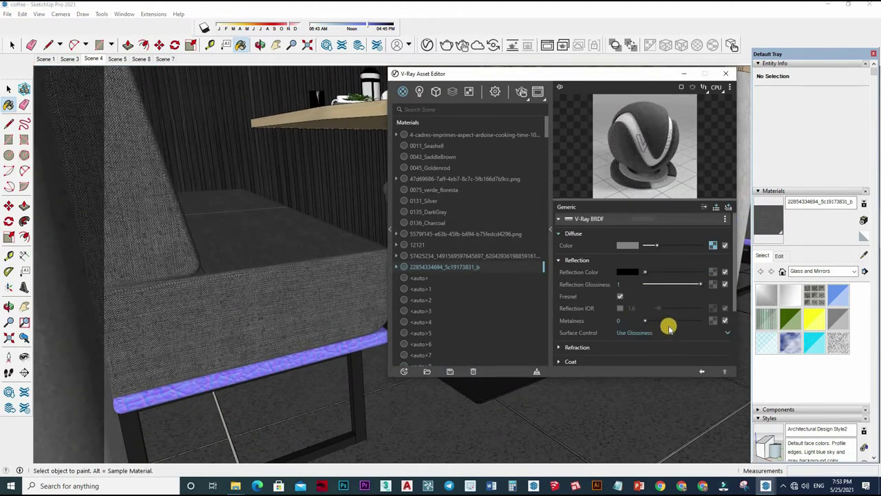
scroll(666, 310, "down", 1)
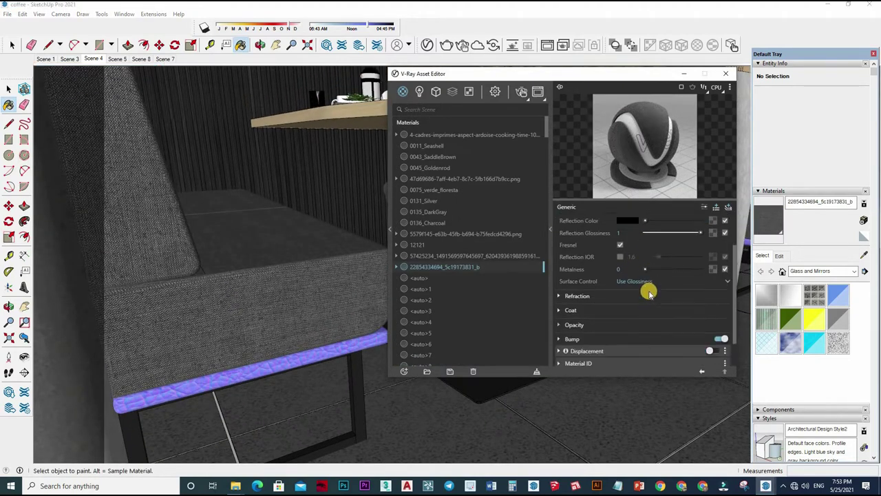
scroll(654, 289, "down", 2)
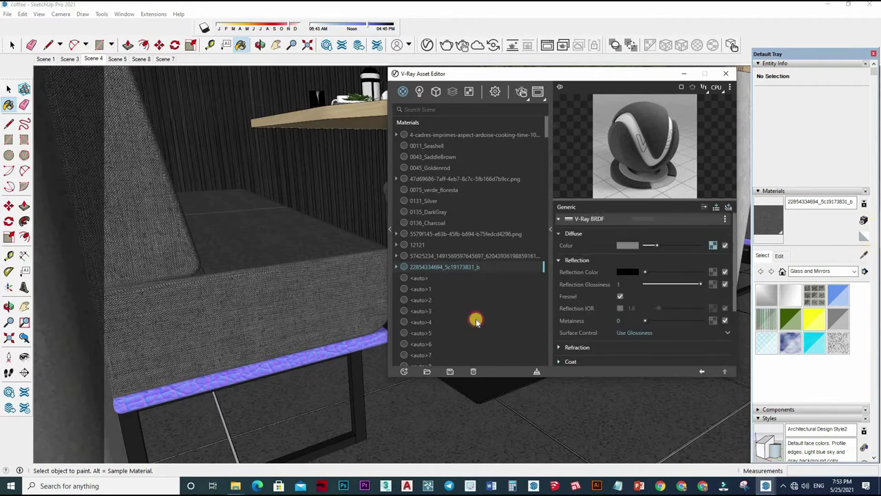
Sample the tabletop's Material2 and orbit around the table and sofa.
mouse_move(282, 246)
middle_mouse_down()
mouse_move(154, 255)
mouse_move(243, 232)
mouse_move(338, 232)
mouse_move(255, 246)
middle_mouse_up()
left_click(255, 246, "alt")
middle_click_drag(291, 279, 386, 241)
middle_click_drag(835, 214, 864, 257)
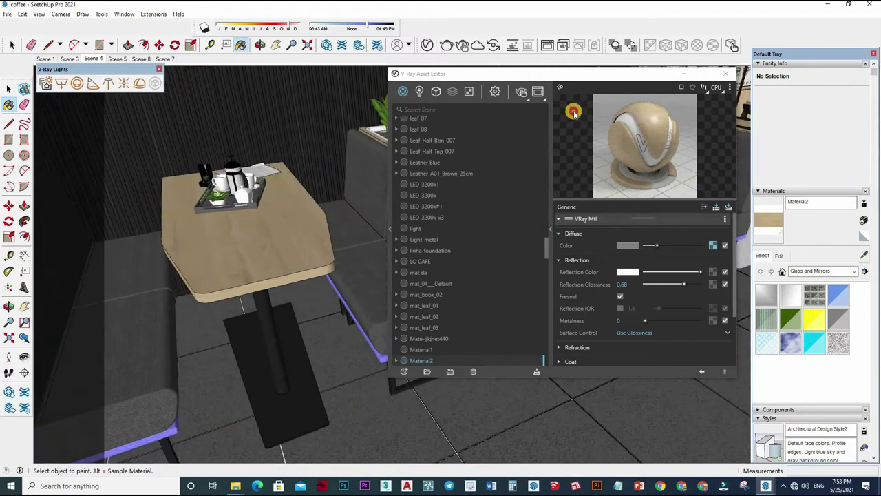
Move the Asset Editor to the right edge and sample the planter liner's Rectangle002 material.
left_click_drag(679, 73, 821, 62)
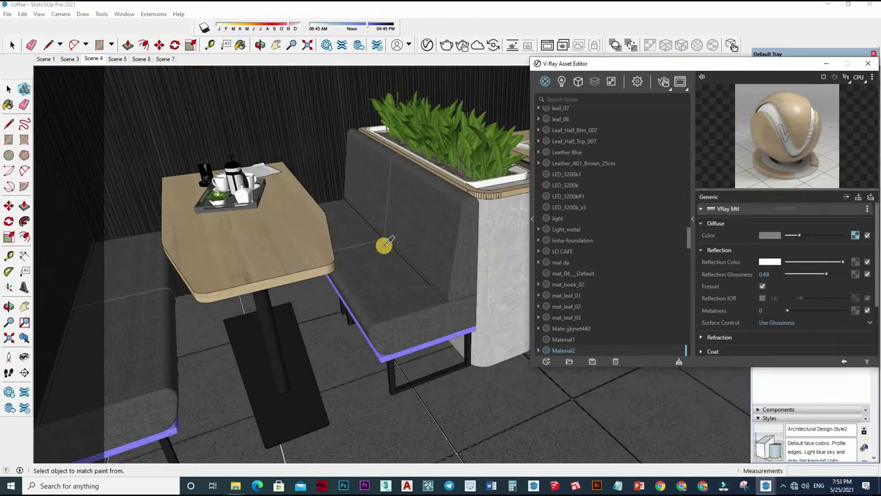
mouse_move(386, 242)
middle_mouse_down()
mouse_move(321, 234)
mouse_move(373, 246)
middle_mouse_up()
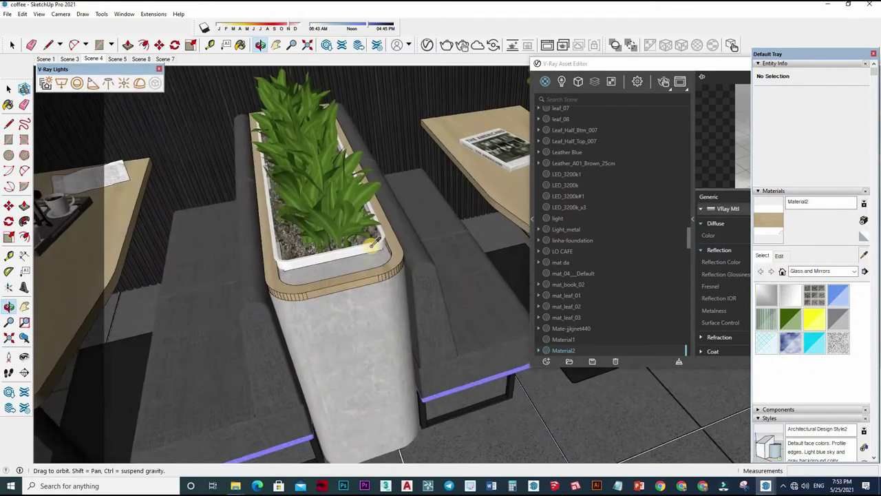
scroll(399, 241, "up", 3)
left_click(400, 248, "alt")
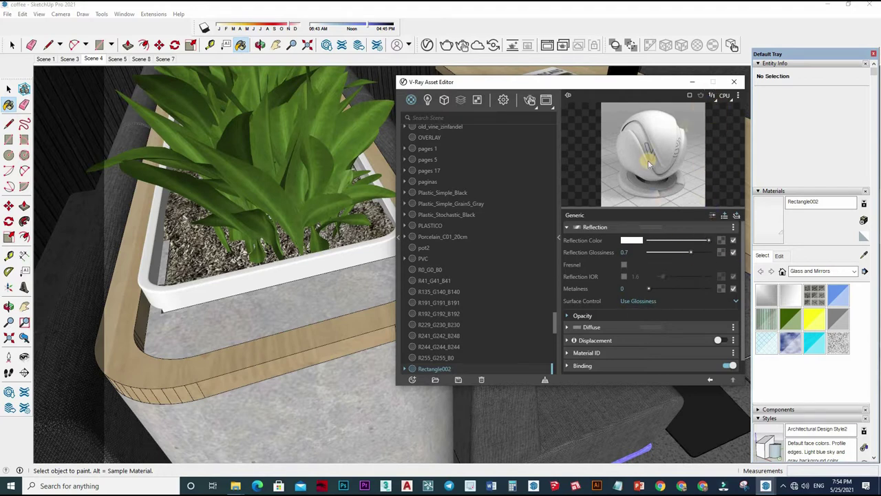
Sample the dark wall panel material and review its 0.8 reflection glossiness.
mouse_move(269, 241)
middle_mouse_down()
mouse_move(291, 220)
mouse_move(122, 207)
mouse_move(141, 250)
mouse_move(214, 229)
mouse_move(857, 263)
middle_mouse_up()
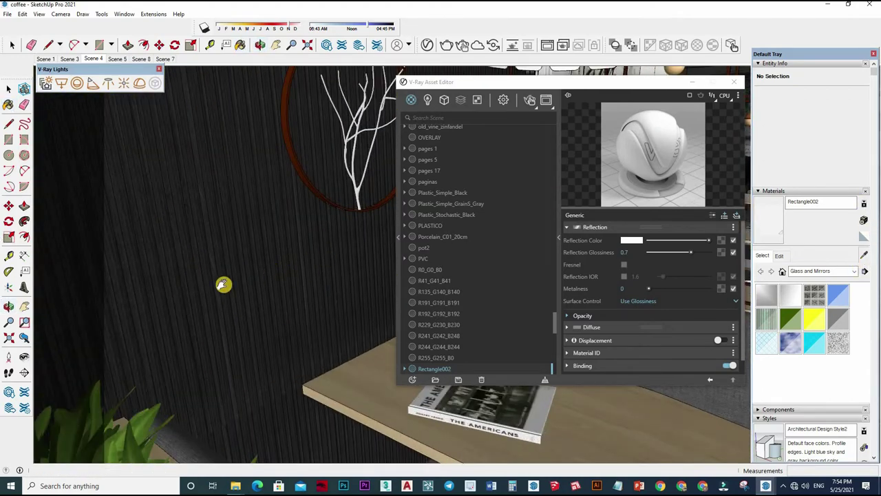
left_click(281, 277, "alt")
mouse_move(635, 280)
middle_mouse_down()
mouse_move(625, 276)
mouse_move(674, 290)
middle_mouse_up()
left_click(675, 268)
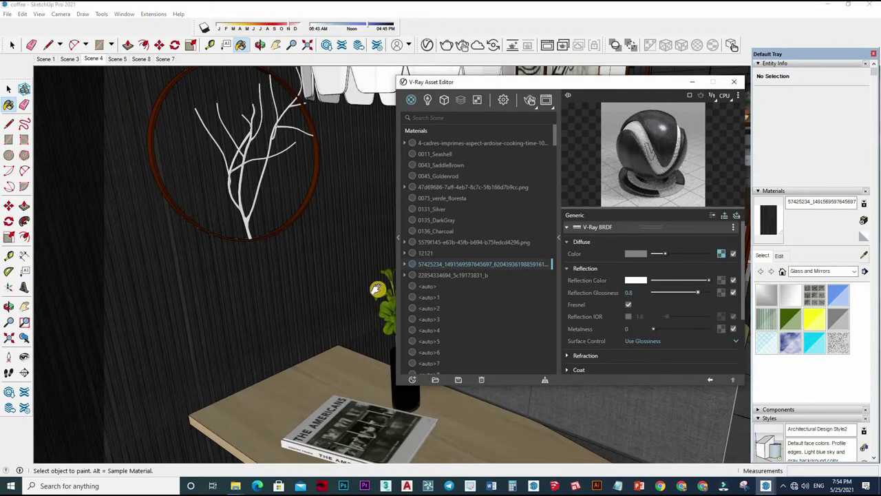
mouse_move(315, 199)
middle_mouse_down()
mouse_move(321, 222)
mouse_move(673, 230)
middle_mouse_up()
Sample the wall ring's Gold_10k, orbit to the pendant lamp and shelves, and pick Material5.
key("b")
left_click(305, 261, "alt")
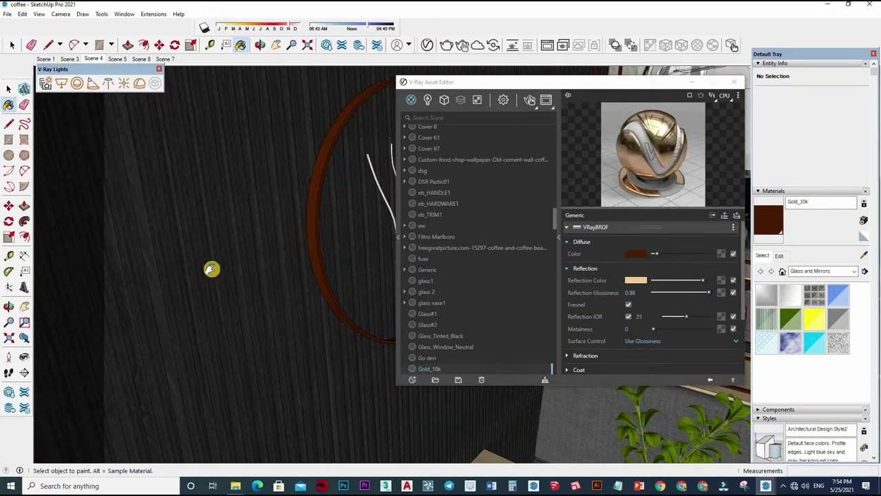
mouse_move(264, 181)
middle_mouse_down()
mouse_move(177, 216)
mouse_move(864, 254)
middle_mouse_up()
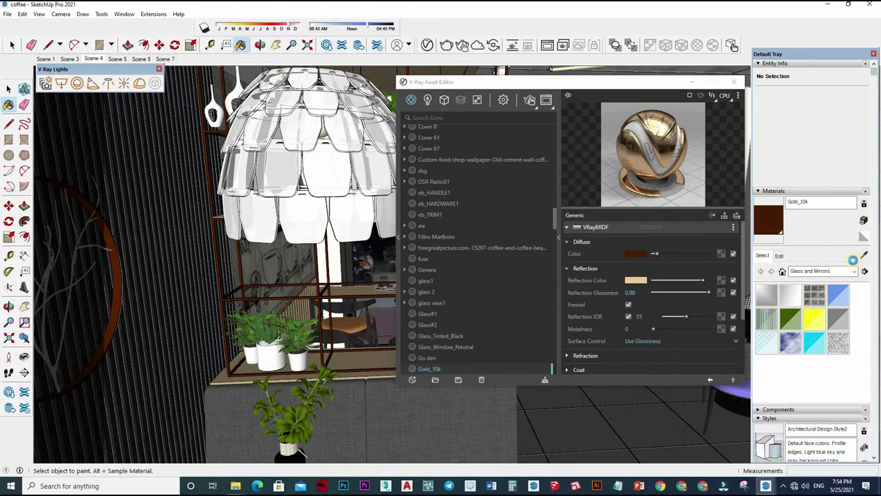
left_click(468, 336)
Sample the pendant lamp's Material5, expand its refraction settings, and orbit toward the entrance doors.
key("alt")
left_click(542, 280, "alt")
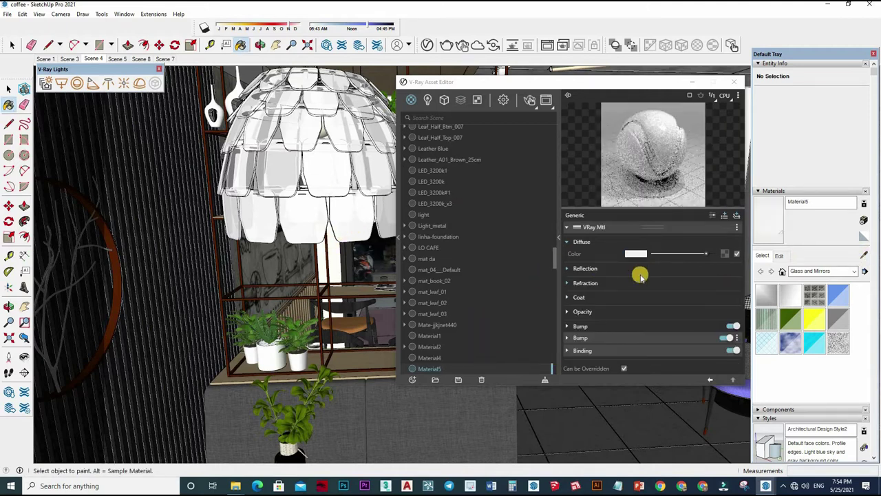
left_click(663, 268)
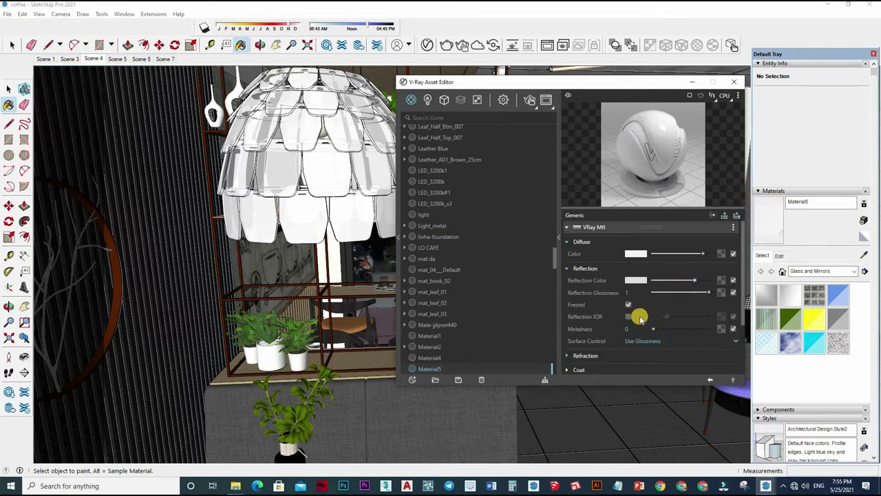
scroll(631, 309, "down", 2)
left_click(699, 284)
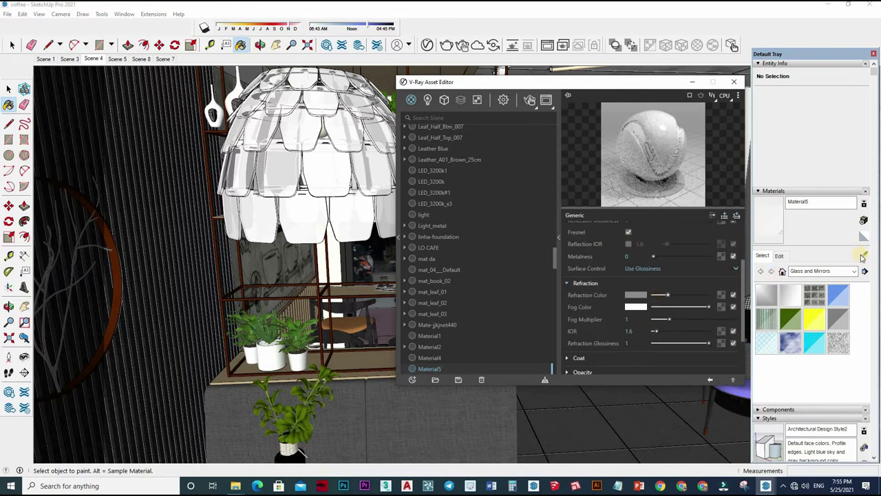
mouse_move(130, 367)
middle_mouse_down()
mouse_move(248, 333)
mouse_move(368, 349)
mouse_move(241, 319)
mouse_move(343, 364)
middle_mouse_up()
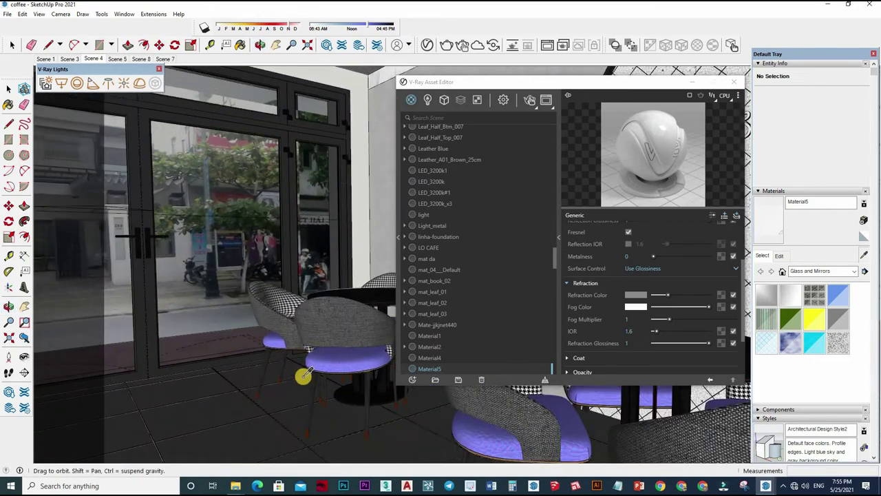
Sample the marble table-top material dsg and lower its Reflection Glossiness from 0.95 to 0.9.
middle_click_drag(343, 365, 299, 370)
left_click(737, 219)
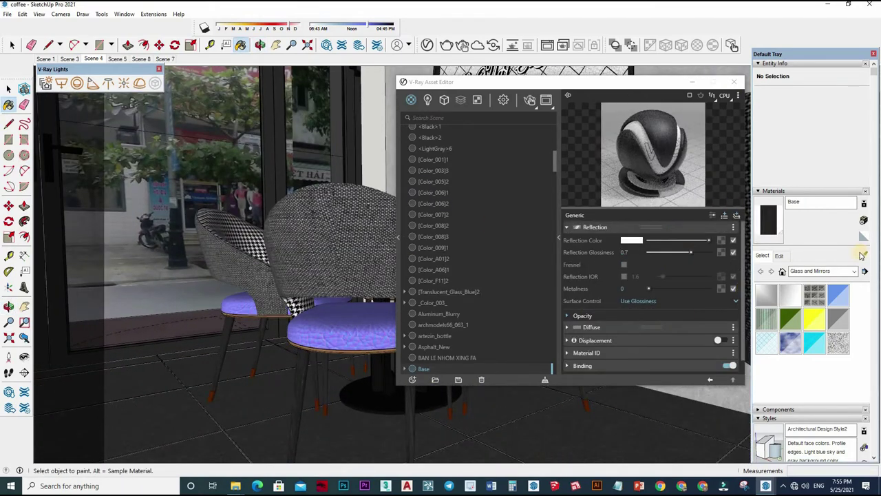
key("alt")
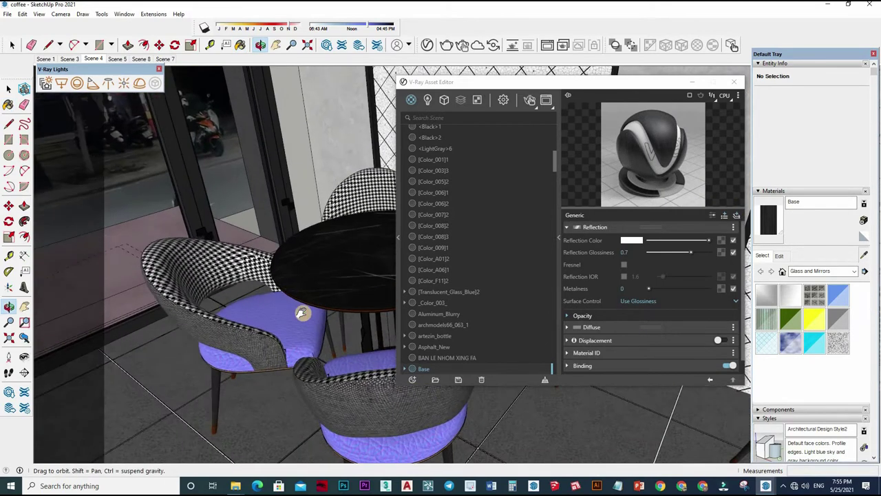
mouse_move(380, 422)
middle_mouse_down()
mouse_move(289, 356)
mouse_move(649, 253)
mouse_move(634, 287)
middle_mouse_up()
left_click(289, 356, "alt")
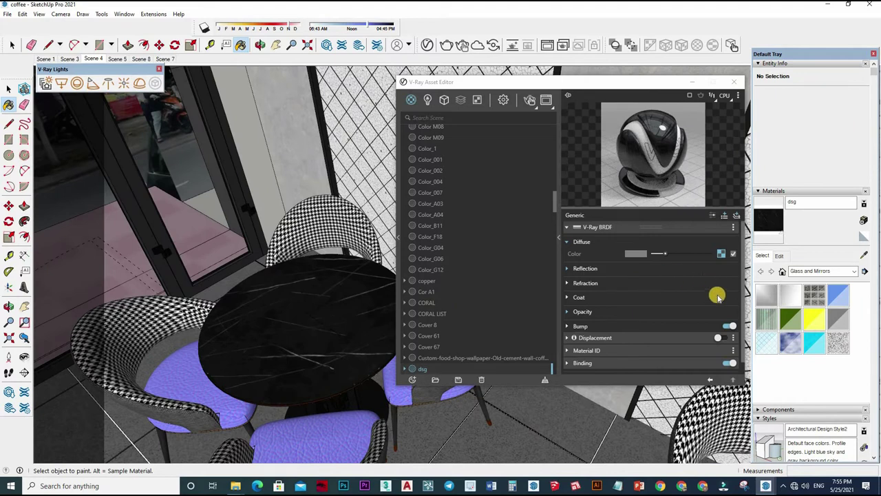
left_click(587, 268)
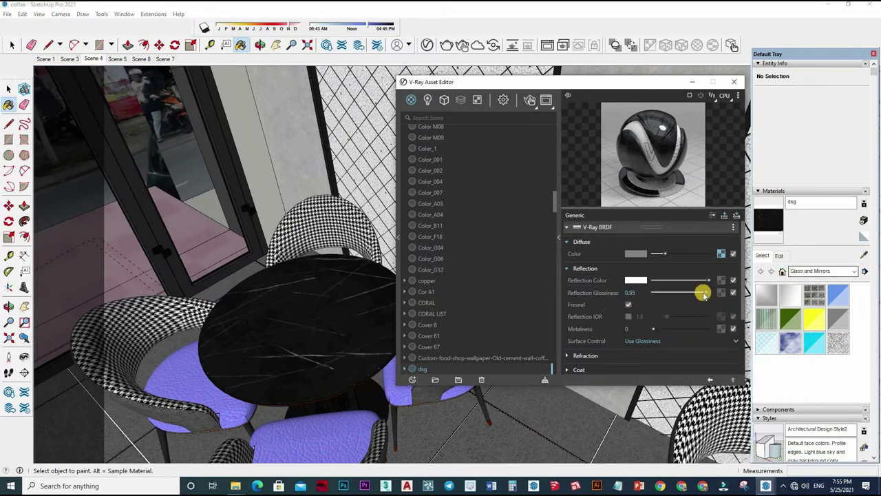
left_click_drag(702, 294, 701, 294)
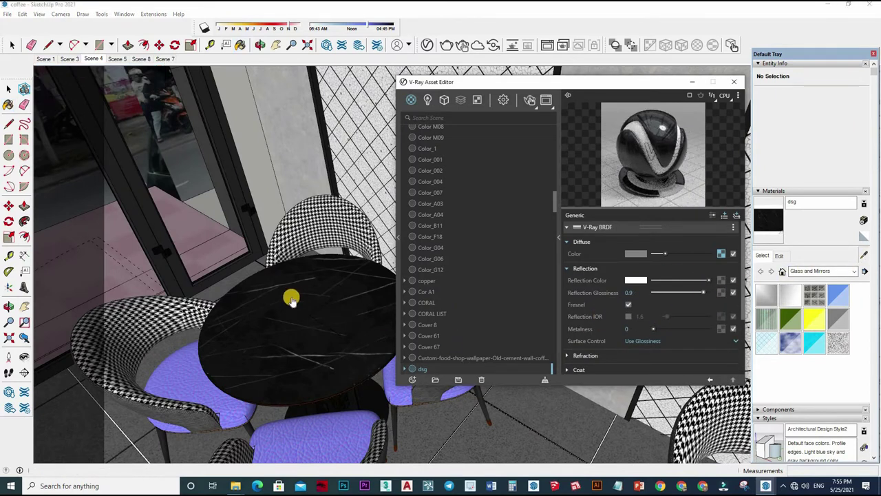
Sample the houndstooth chair fabric, then the door-frame material NHOM XINGFA.
mouse_move(227, 289)
middle_mouse_down()
mouse_move(314, 264)
mouse_move(344, 269)
middle_mouse_up()
key("b")
left_click(310, 241, "alt")
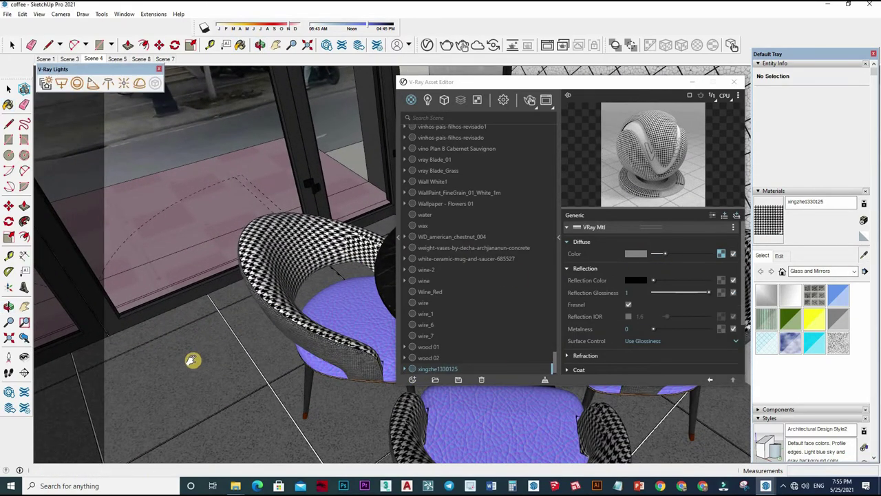
middle_click_drag(191, 364, 358, 297)
left_click(275, 323, "alt")
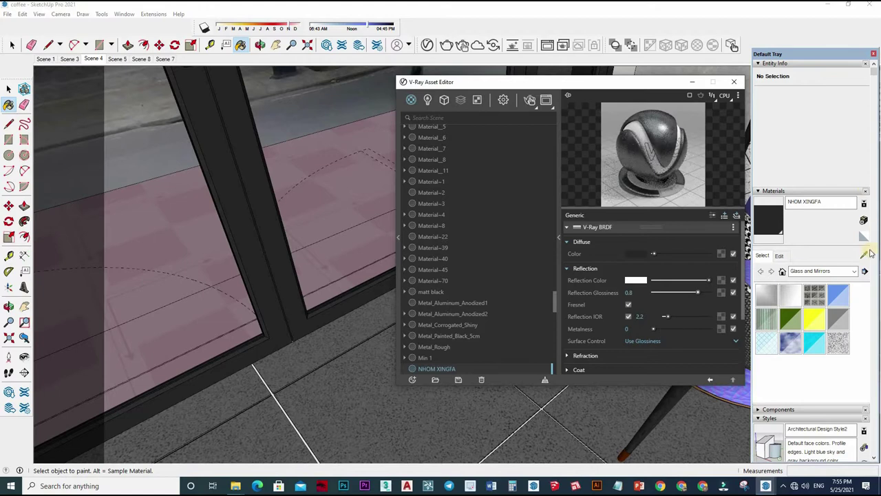
Adjust the Translucent_Glass_Gray door glass refraction colour, reapply it to the pane, and orbit around the handles.
mouse_move(291, 266)
middle_mouse_down()
mouse_move(291, 281)
mouse_move(266, 251)
middle_mouse_up()
left_click(267, 251, "alt")
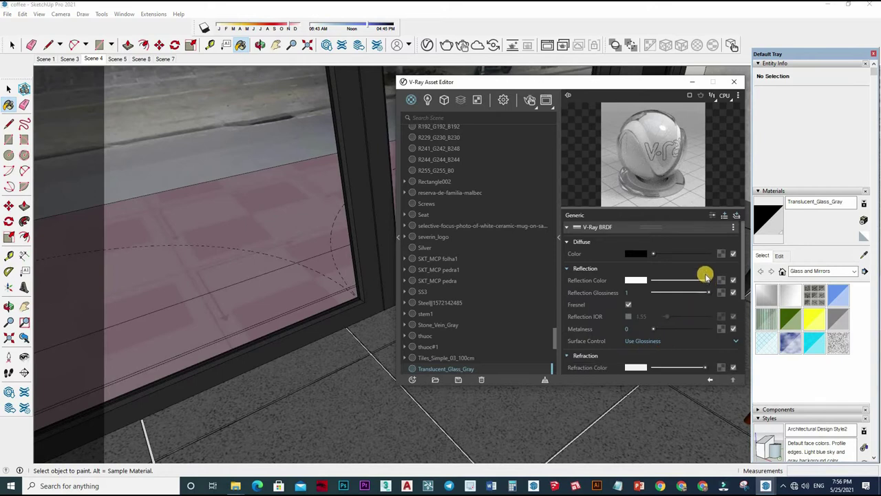
scroll(706, 281, "down", 2)
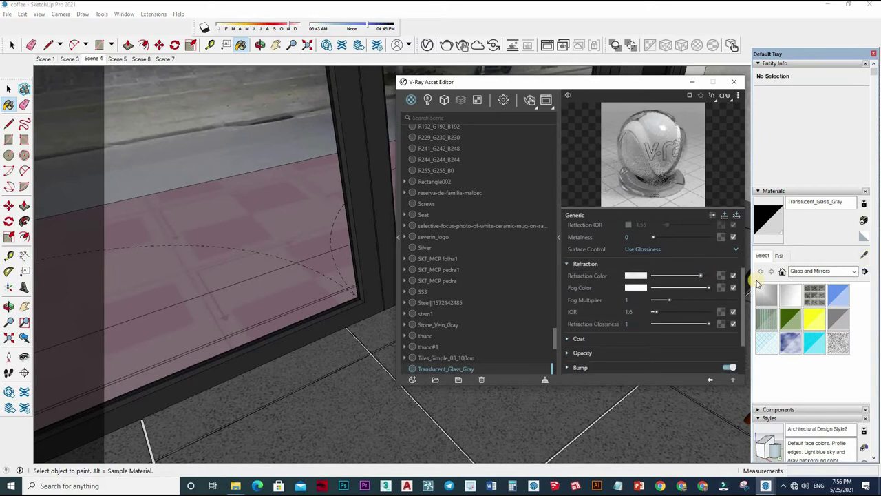
left_click(702, 276)
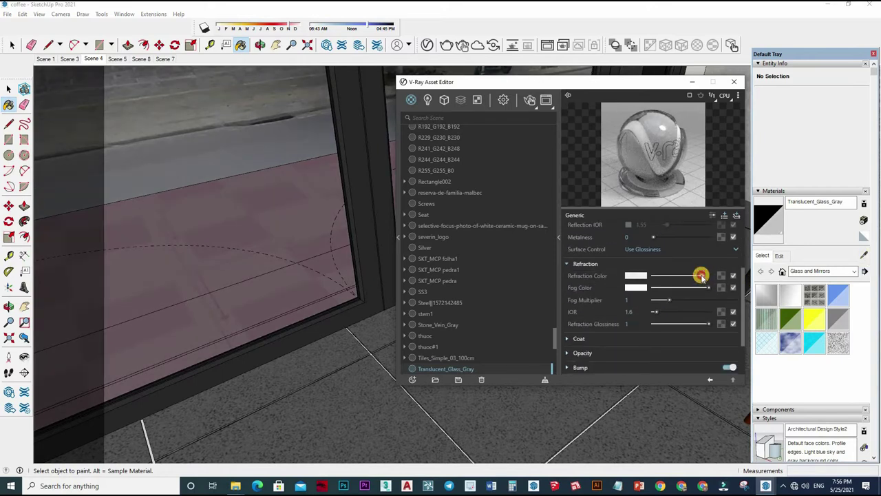
left_click(199, 303)
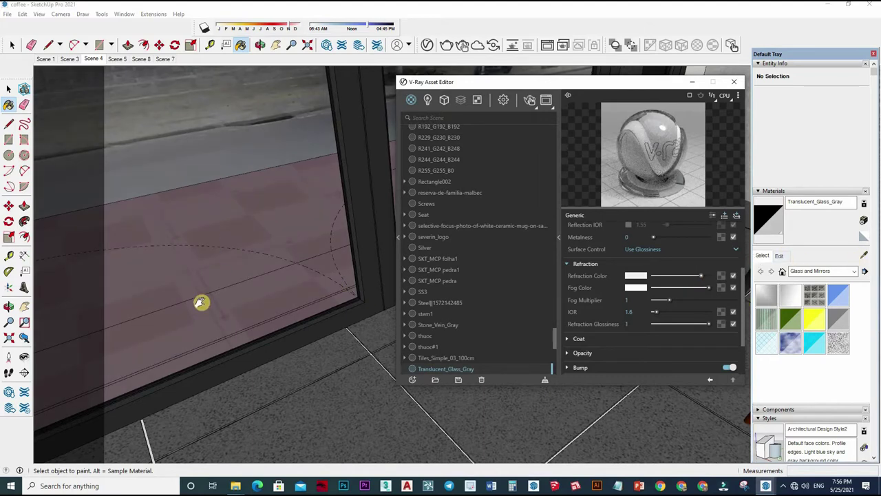
mouse_move(318, 249)
middle_mouse_down()
mouse_move(283, 252)
mouse_move(252, 226)
mouse_move(258, 232)
middle_mouse_up()
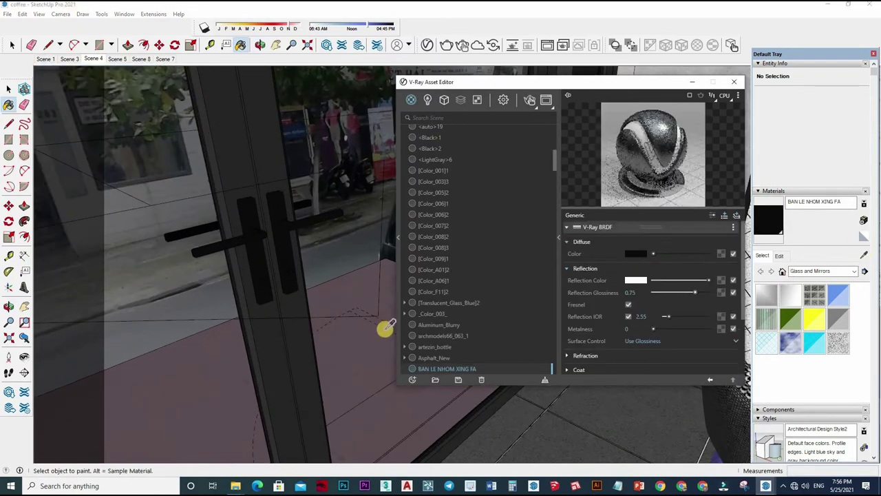
mouse_move(309, 245)
middle_mouse_down()
mouse_move(131, 238)
mouse_move(291, 250)
mouse_move(165, 250)
mouse_move(320, 301)
mouse_move(324, 289)
mouse_move(291, 230)
mouse_move(633, 228)
mouse_move(650, 274)
middle_mouse_up()
Sample the Porcelain_C01_20cm wall tile, expand its reflection settings, and return to the Scene 4 view.
key("b")
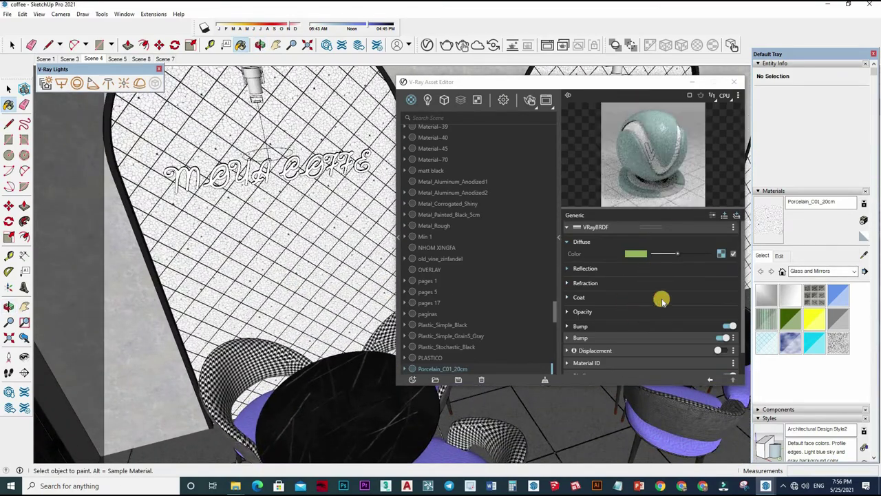
left_click(678, 268)
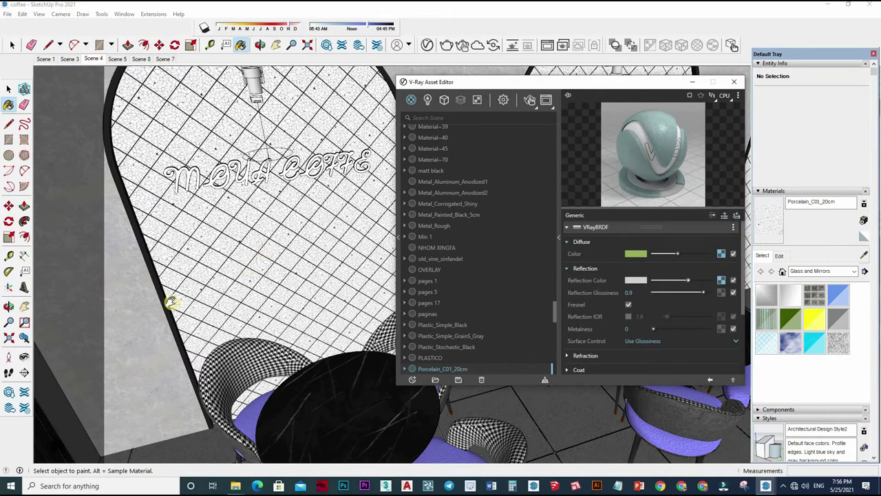
mouse_move(230, 285)
middle_mouse_down()
mouse_move(269, 211)
mouse_move(281, 263)
mouse_move(303, 206)
mouse_move(172, 230)
mouse_move(137, 172)
mouse_move(107, 63)
middle_mouse_up()
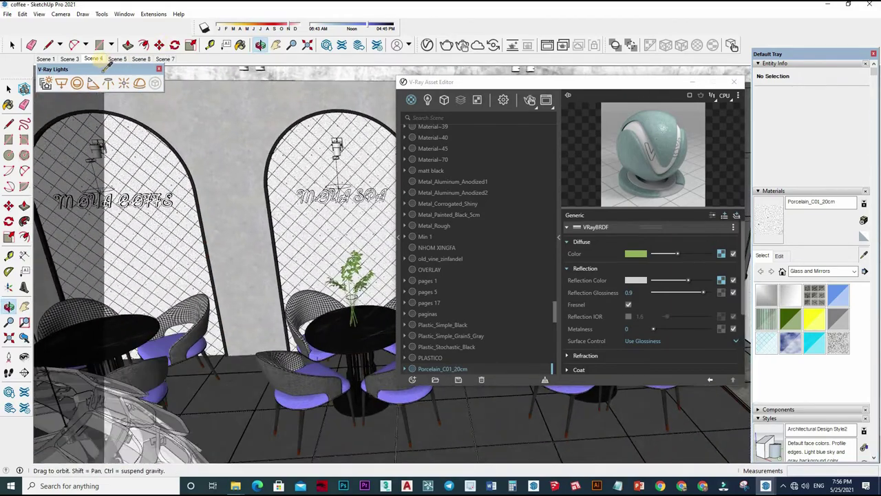
left_click(104, 60)
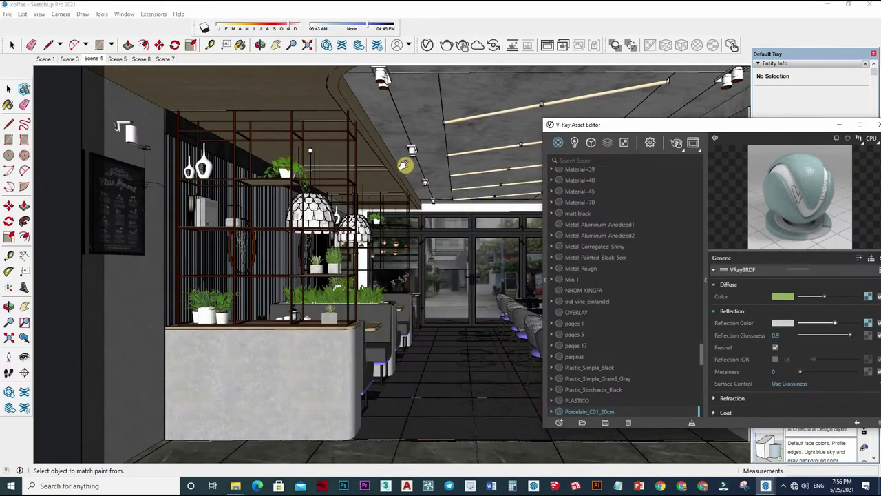
Sample the ceiling LED strip LED_3200k#1, set its light intensity to 5, and close the Asset Editor.
middle_click_drag(405, 165, 485, 124)
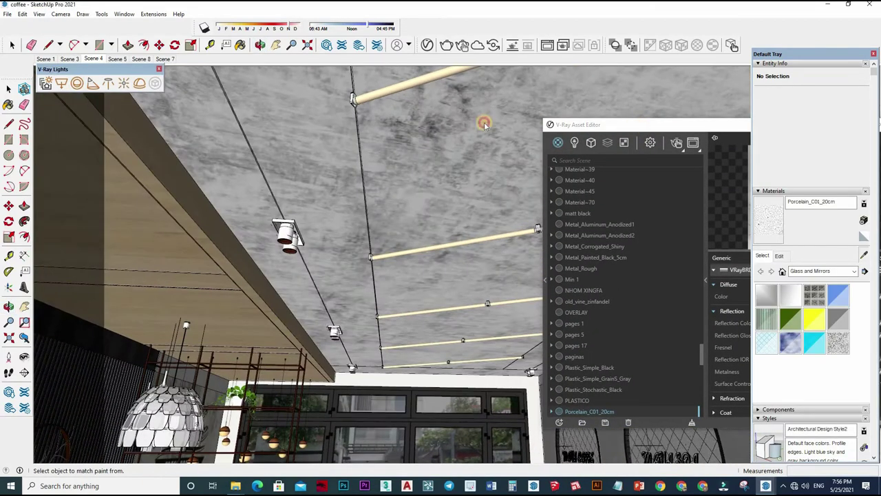
left_click(501, 105, "alt")
type("10")
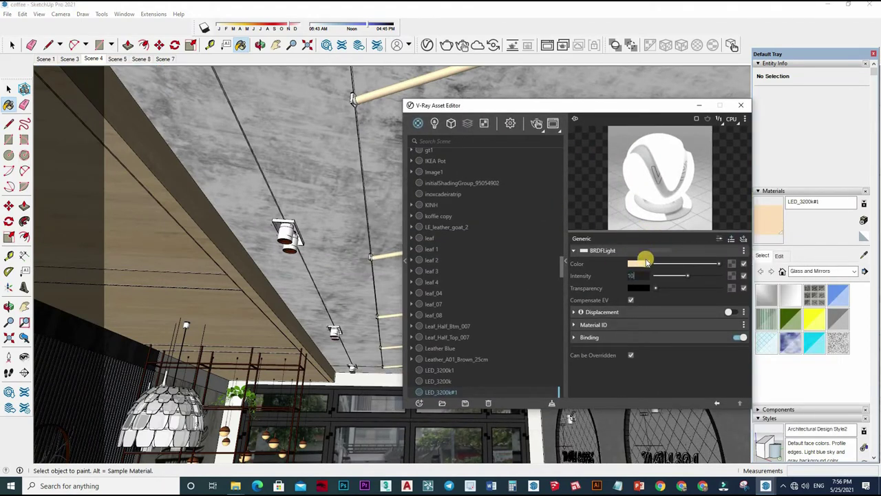
left_click(647, 263)
type("5")
key("Return")
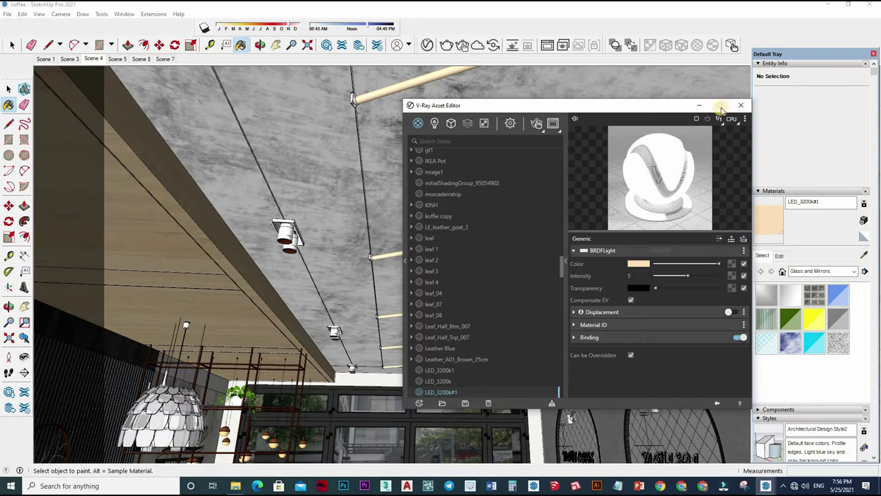
left_click_drag(671, 108, 602, 108)
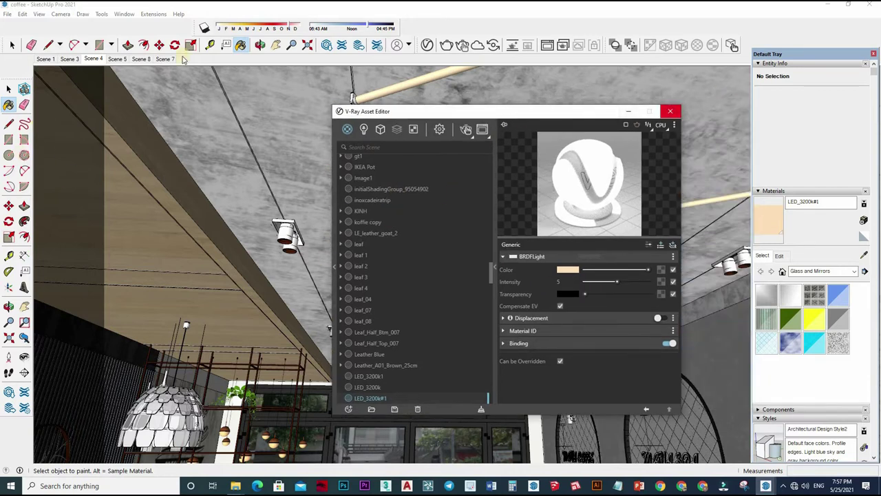
left_click(672, 106)
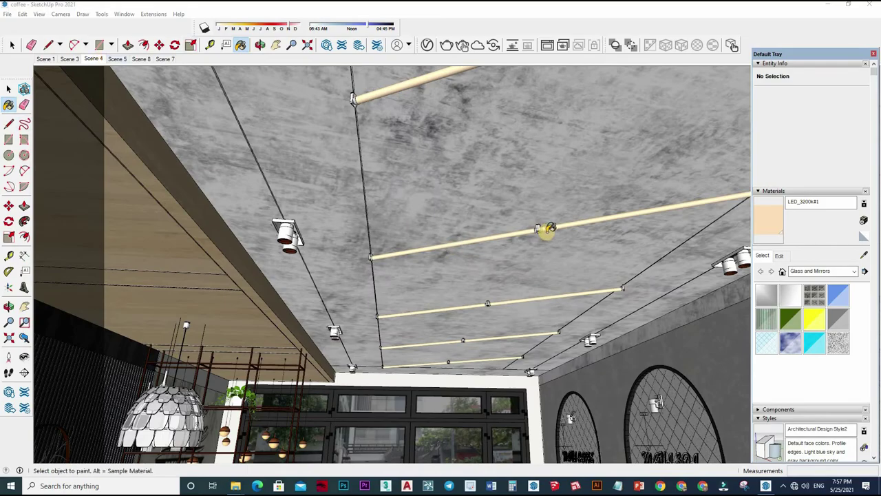
mouse_move(544, 230)
middle_mouse_down()
mouse_move(375, 176)
mouse_move(441, 135)
middle_mouse_up()
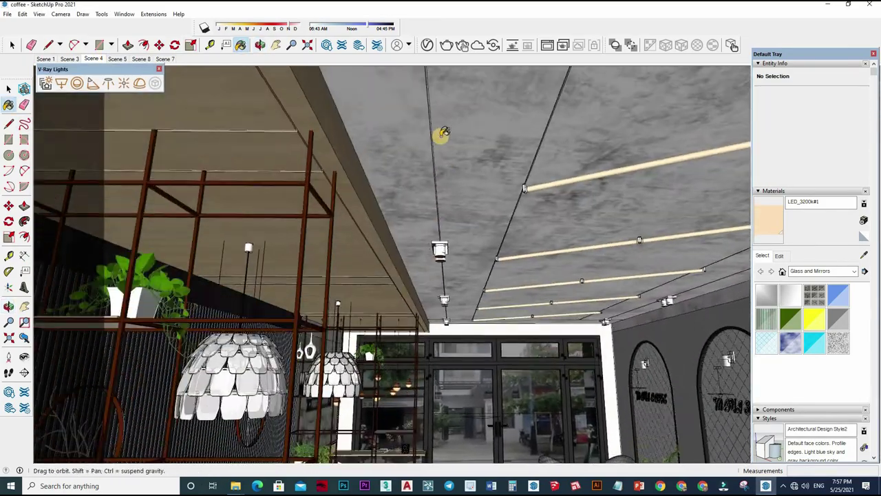
Sample the pendant lamp's LED_3200k1 material.
scroll(530, 96, "up", 5)
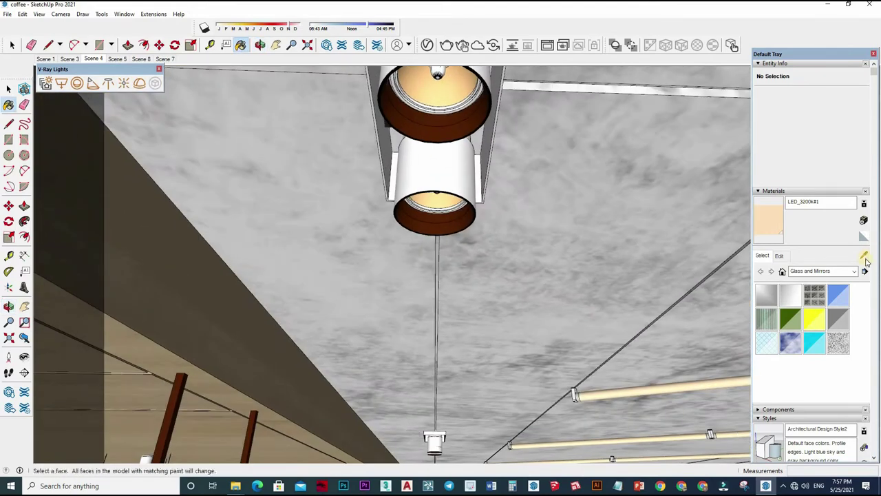
left_click(865, 256)
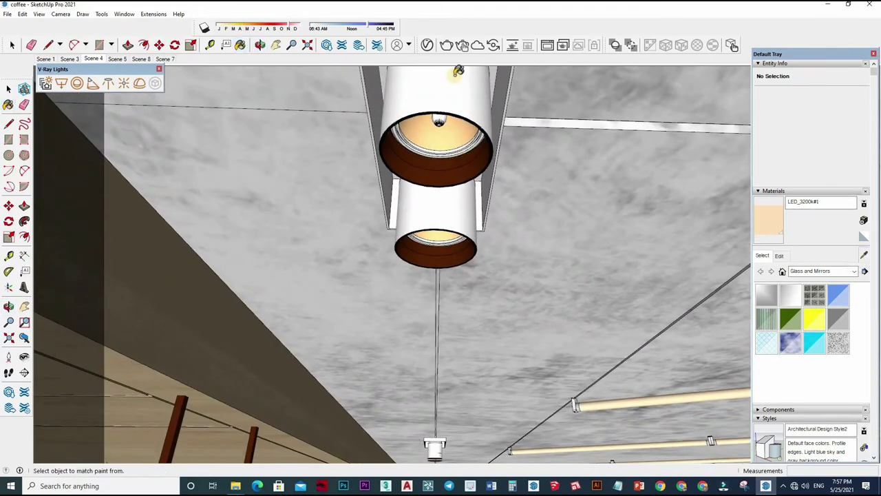
left_click(427, 44)
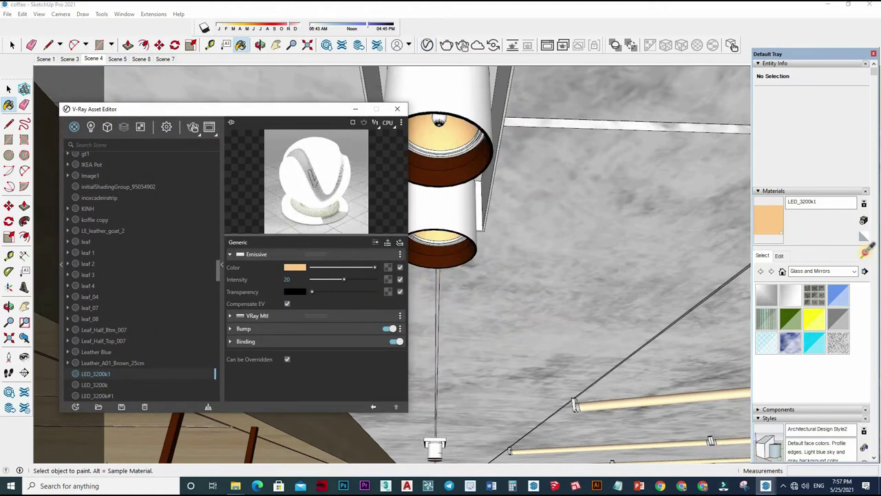
Orbit to look down the café toward the glass entrance and start a V-Ray test render.
middle_click_drag(548, 135, 599, 331)
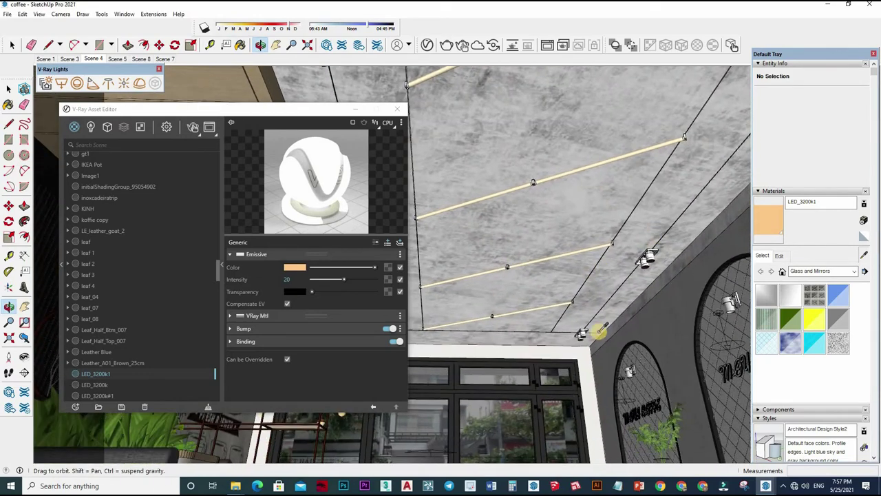
middle_click_drag(671, 303, 279, 57)
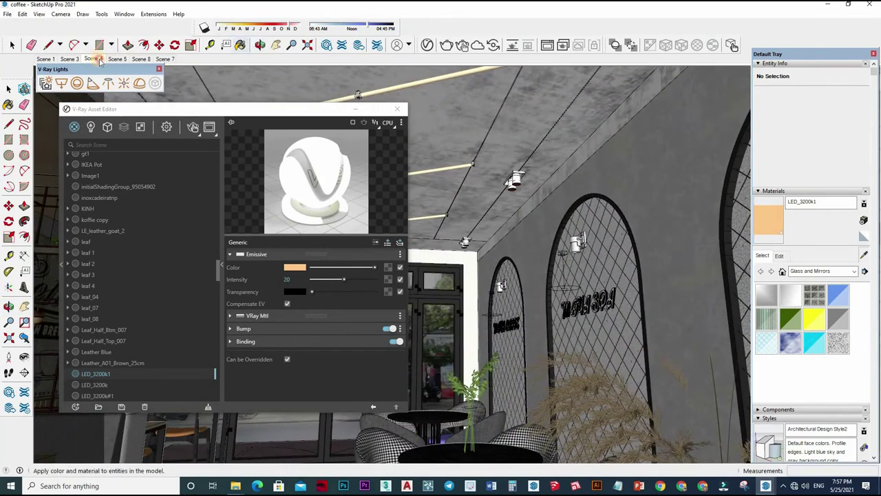
left_click(401, 141)
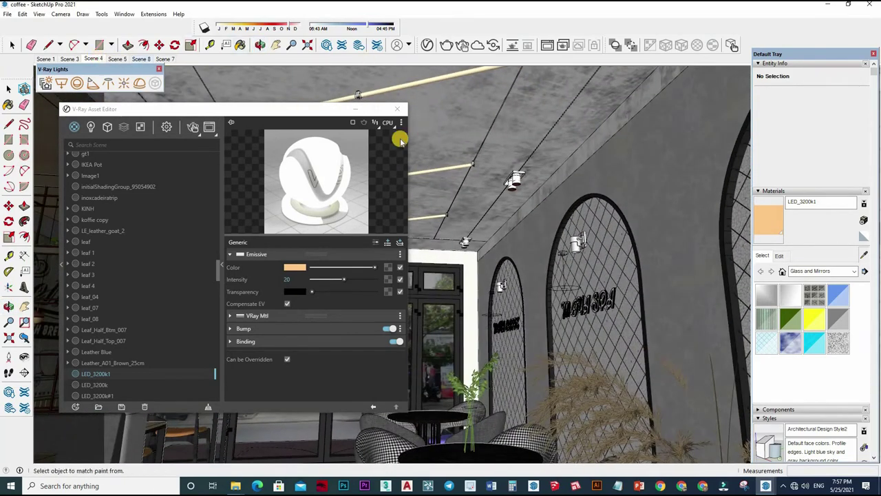
middle_click_drag(399, 143, 401, 81)
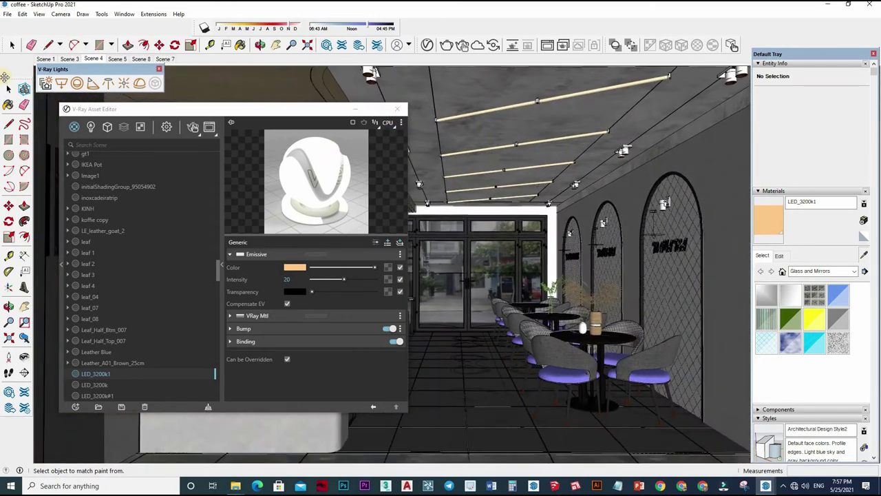
left_click(397, 108)
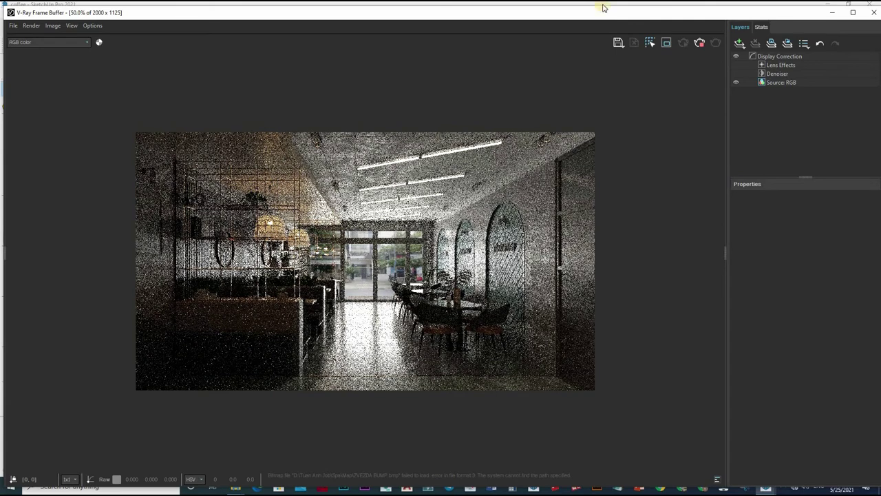
Zoom into the noisy 2000 x 1125 render around the hanging lamps, checking it at 50% and 100%.
double_click(249, 229)
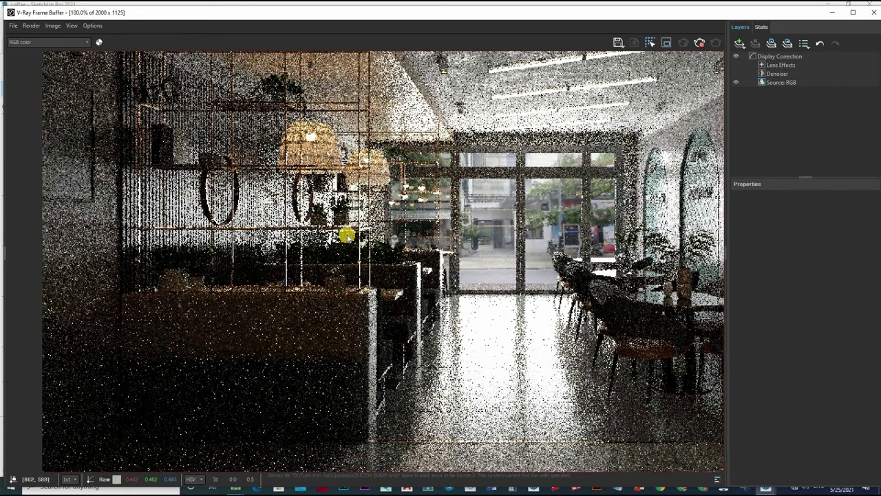
scroll(348, 235, "down", 1)
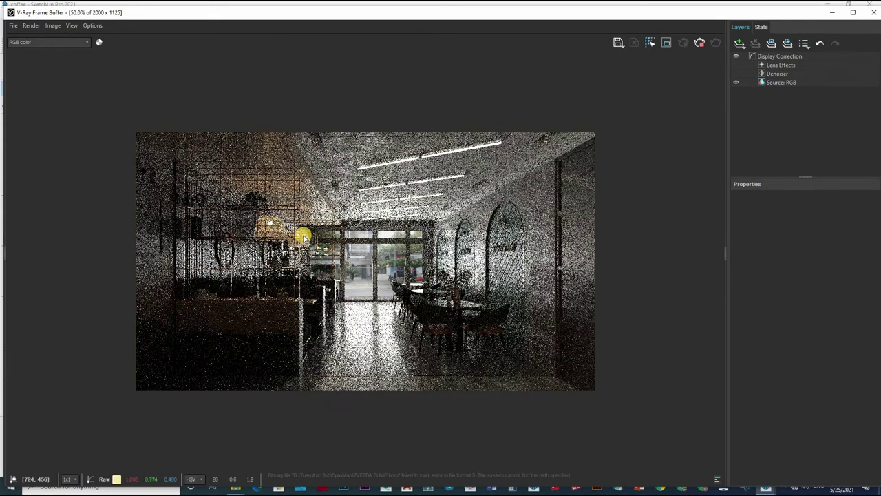
scroll(356, 229, "up", 1)
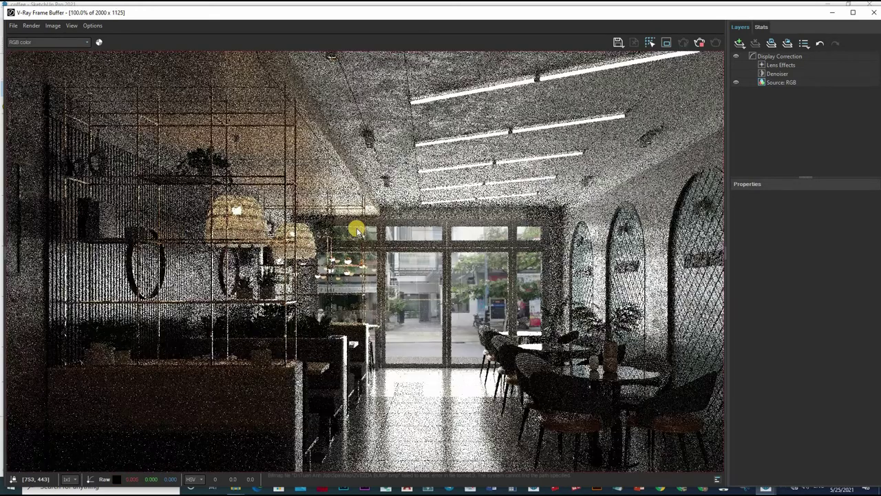
scroll(356, 229, "down", 1)
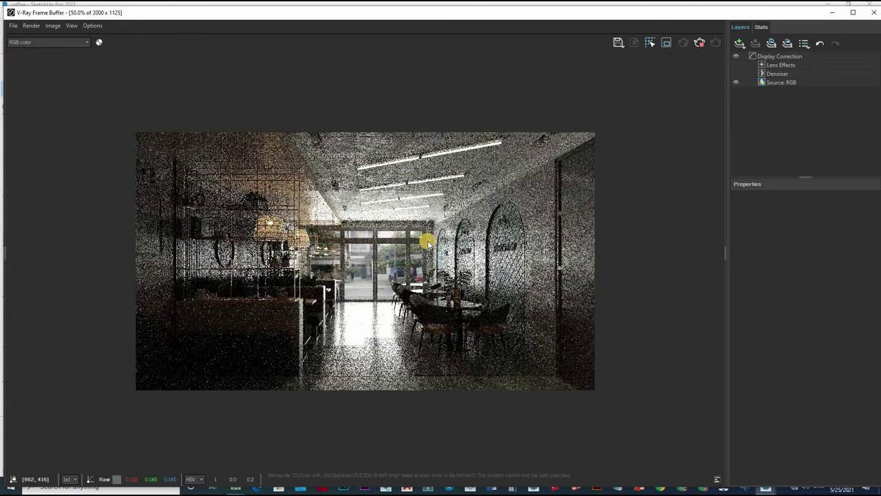
scroll(356, 229, "up", 1)
scroll(712, 79, "down", 1)
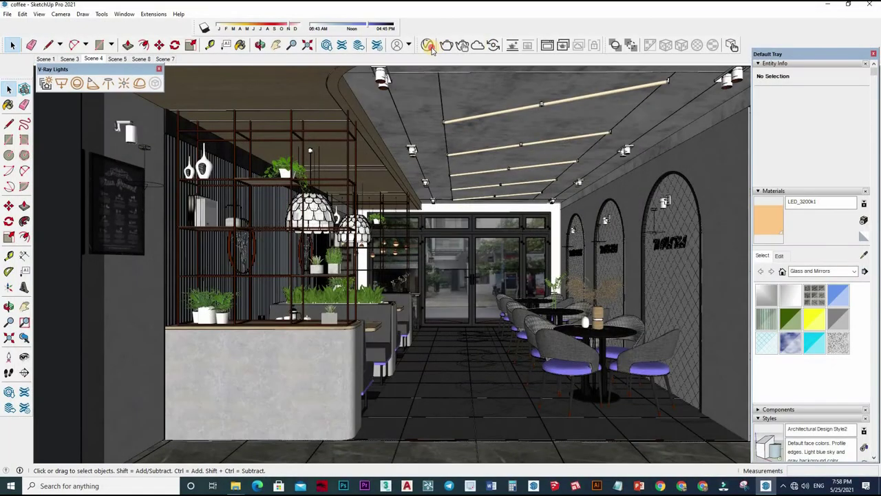
In the V-Ray render settings, turn off Interactive and set the camera exposure value to 9.5.
left_click(428, 45)
left_click(339, 120)
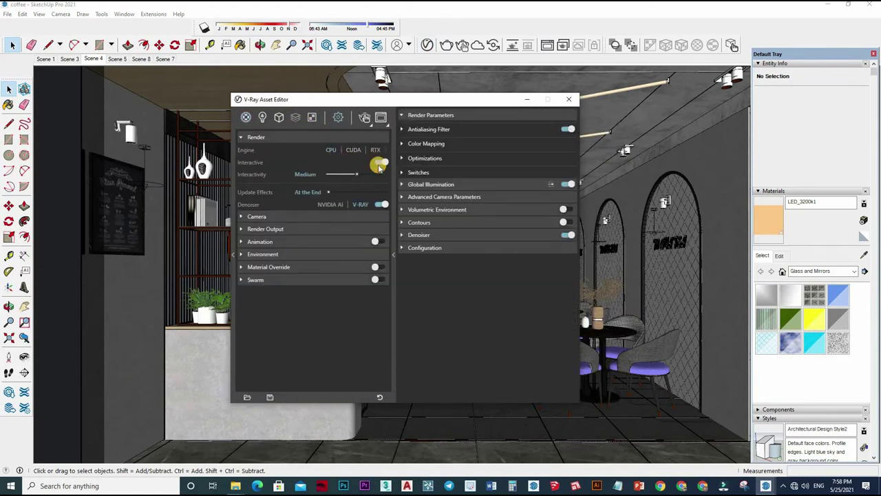
left_click(381, 164)
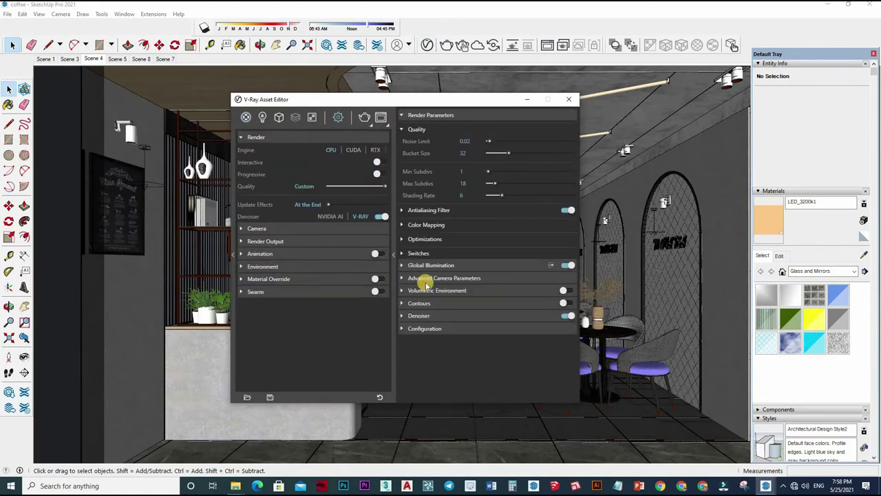
left_click(418, 279)
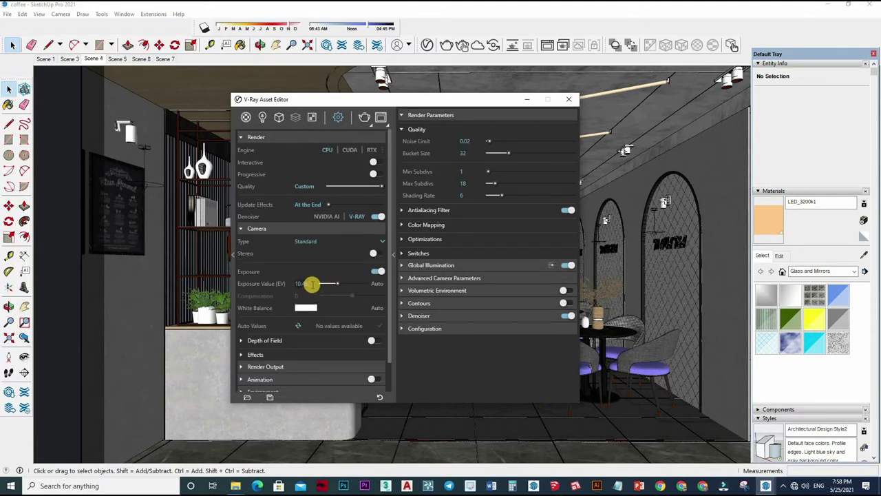
left_click(286, 284)
type("9.5")
key("Return")
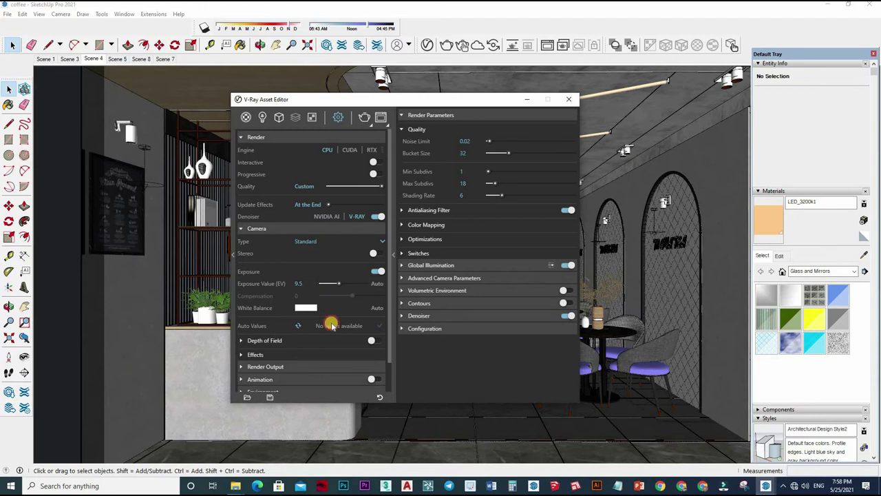
Set the image width to 1800 (1800 x 1012 output) and the noise limit to 0.005.
scroll(303, 333, "down", 3)
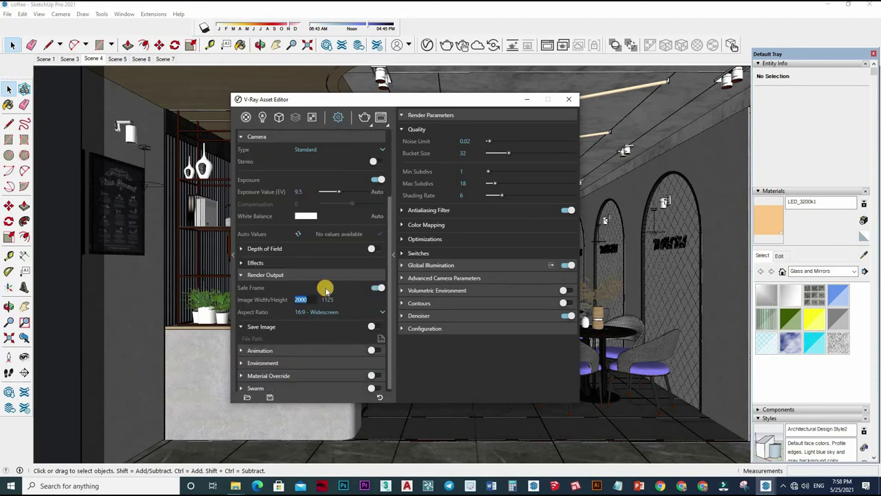
type("8")
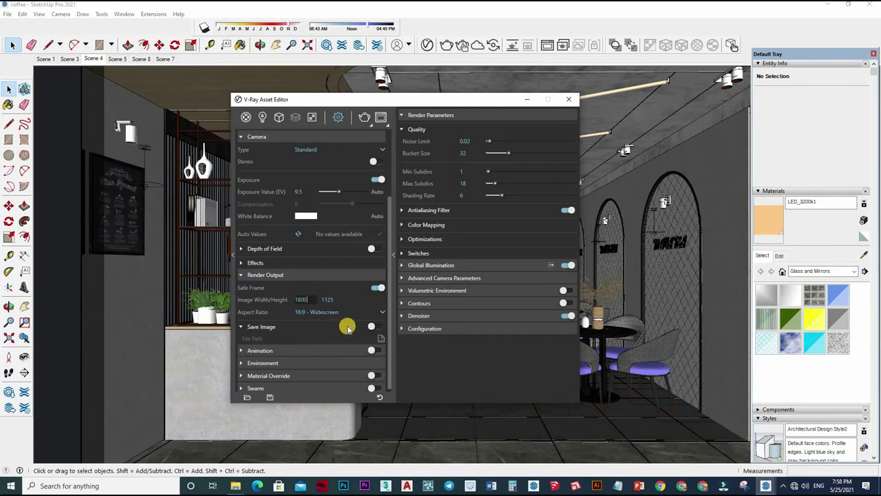
left_click(321, 348)
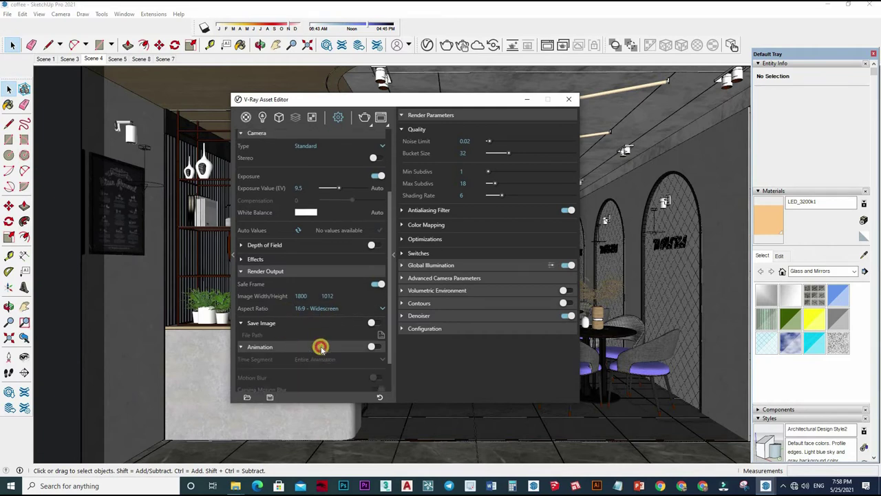
scroll(348, 331, "down", 2)
scroll(344, 295, "up", 4)
type("0.005")
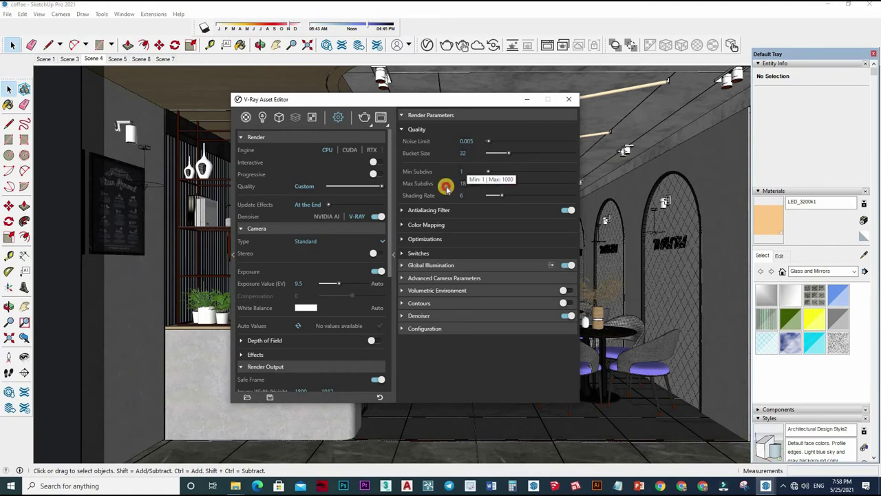
Raise Max Subdivs to 24 and switch the antialiasing filter to Triangle with size 1.
left_click(446, 186)
type("2")
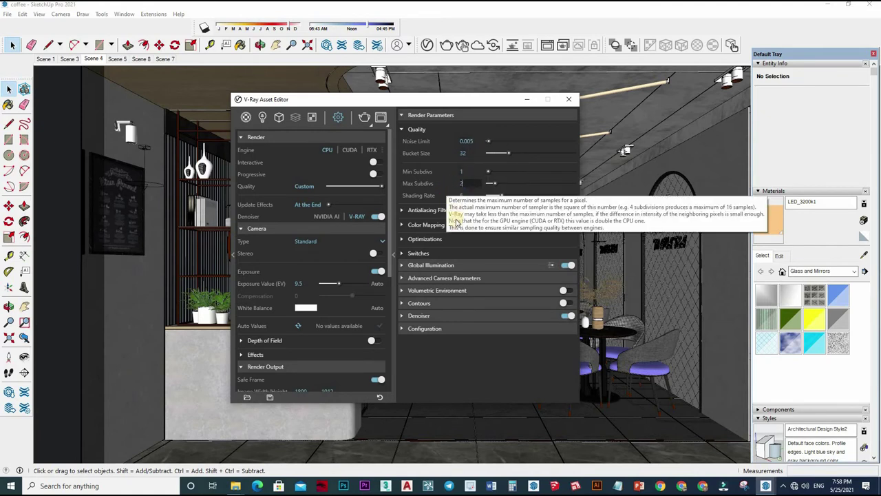
type("4")
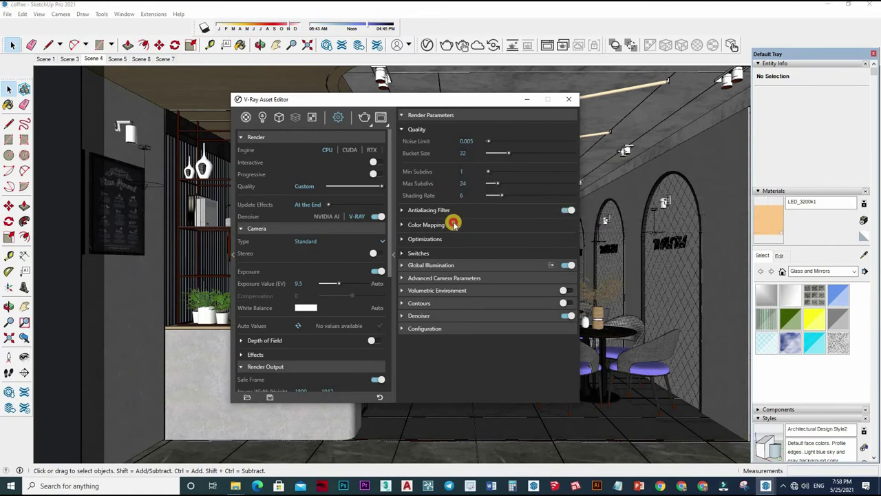
left_click(454, 224)
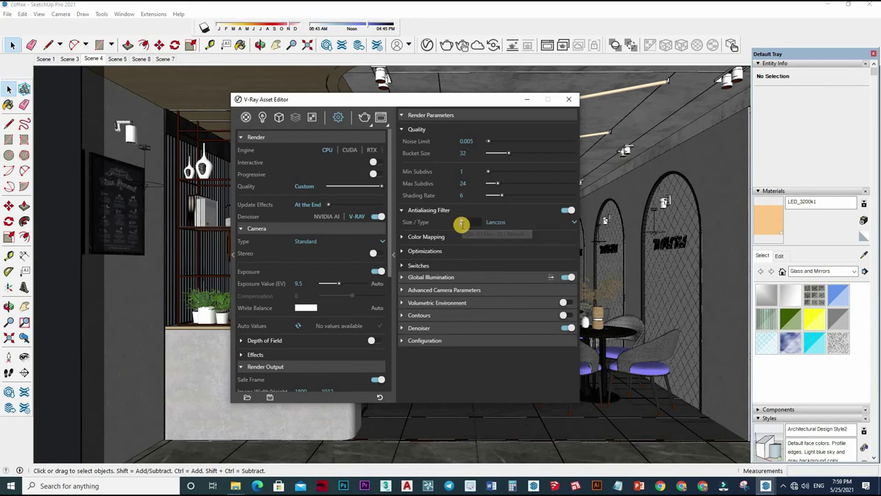
type("1")
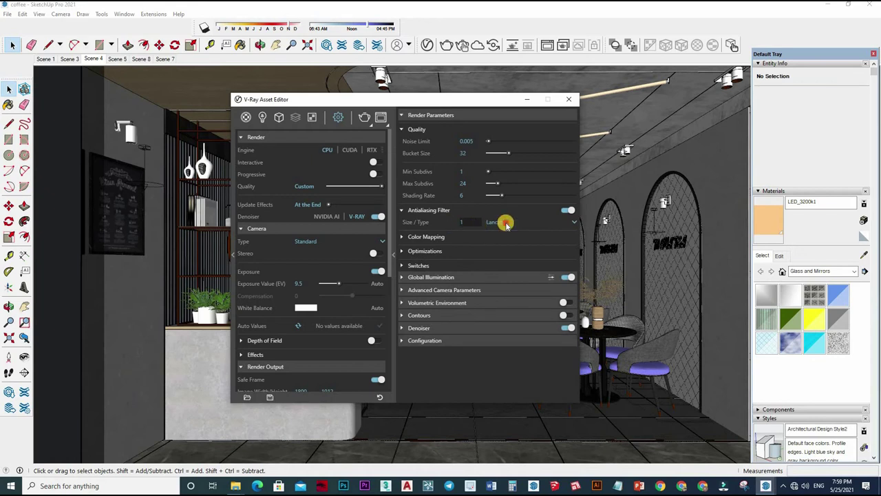
left_click(495, 222)
left_click(500, 245)
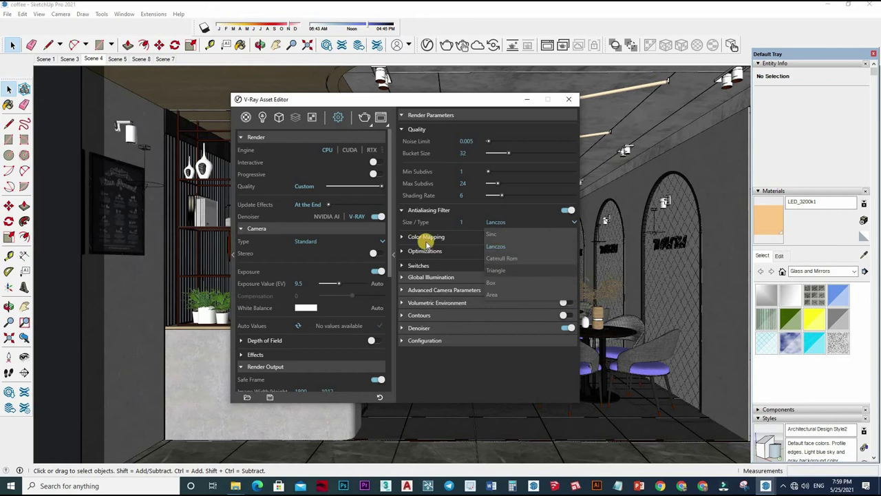
Expand and review the Global Illumination settings.
left_click(475, 276)
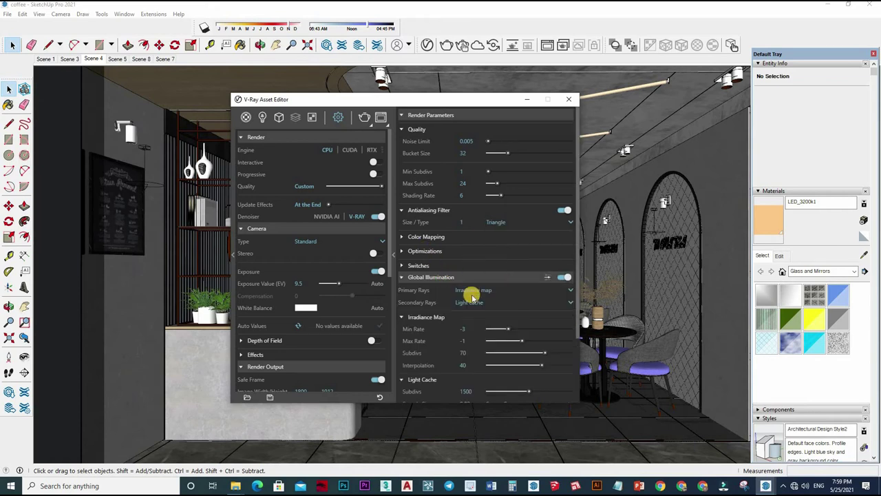
scroll(482, 303, "down", 3)
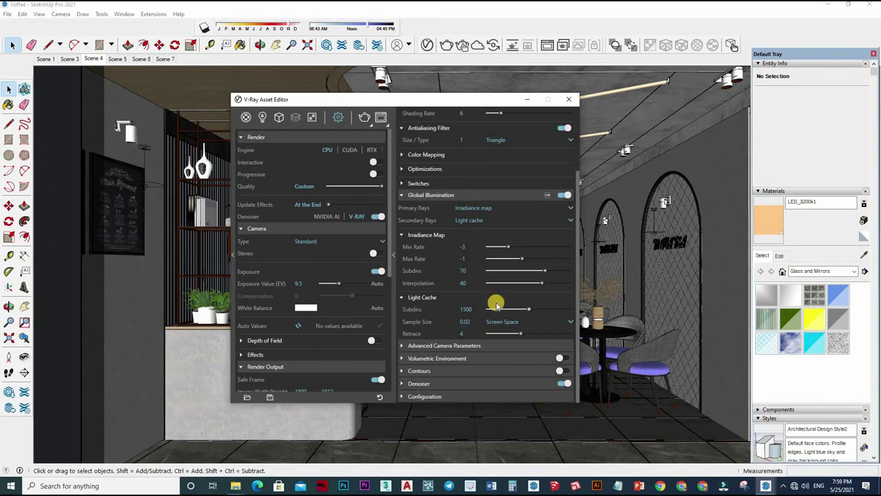
scroll(500, 203, "up", 4)
scroll(492, 138, "up", 1)
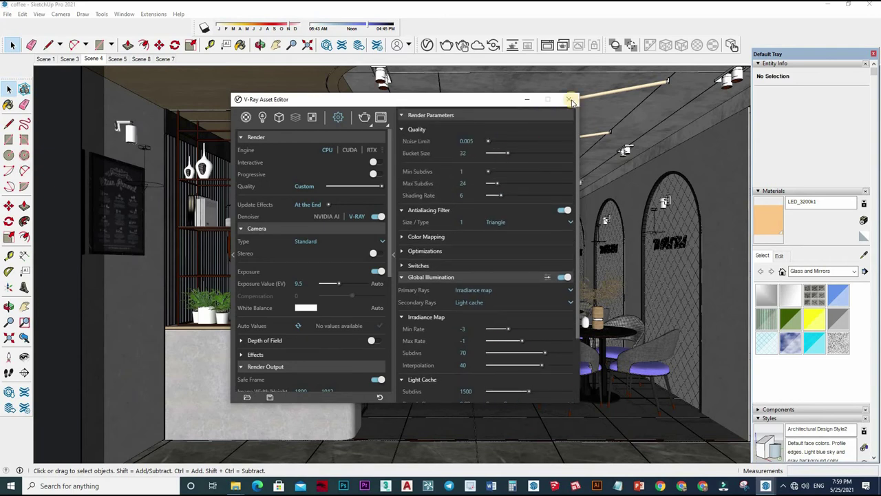
left_click(9, 91)
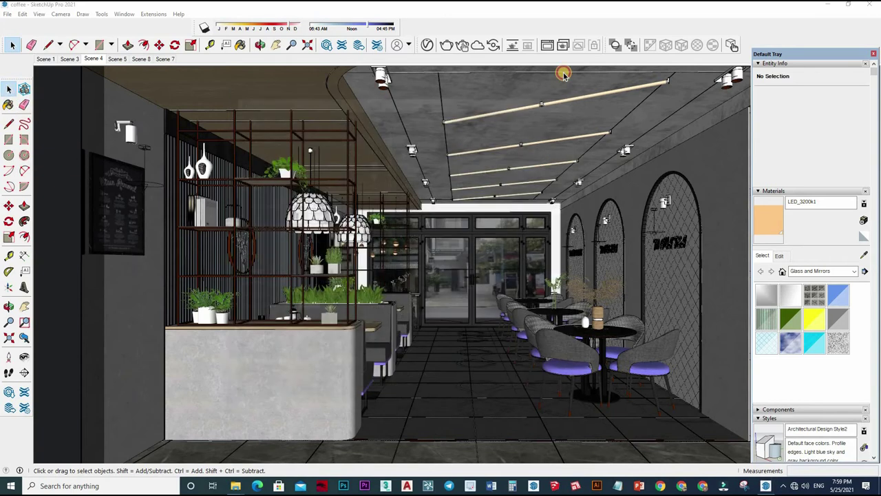